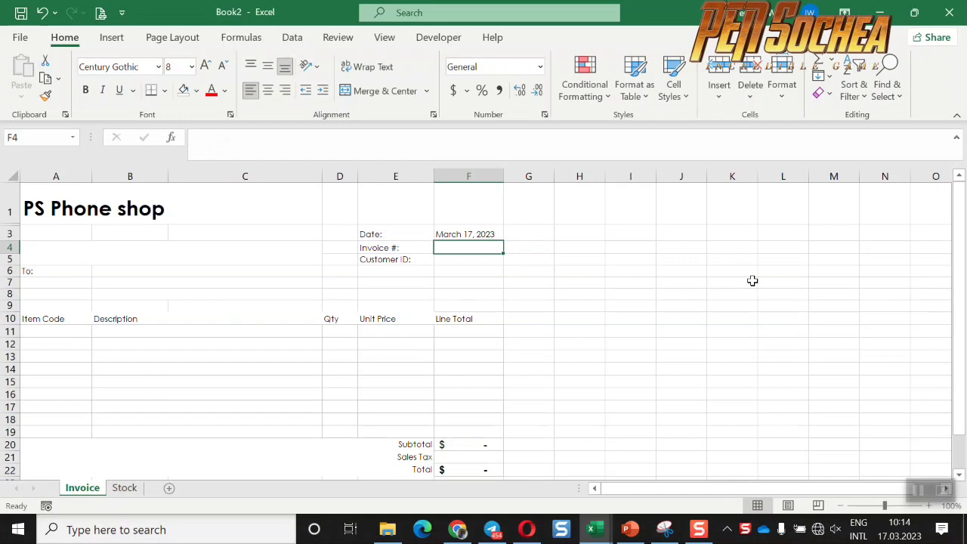
- Enter 8002 as the invoice number and fill in the customer ID in the invoice header
{"action": "type", "text": "80"}
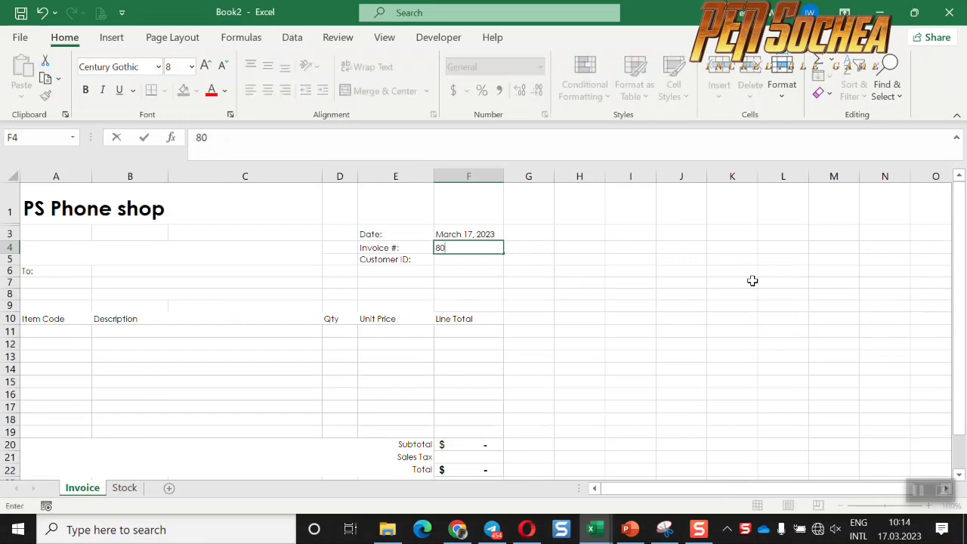
{"action": "type", "text": "01"}
{"action": "key", "text": "BackSpace"}
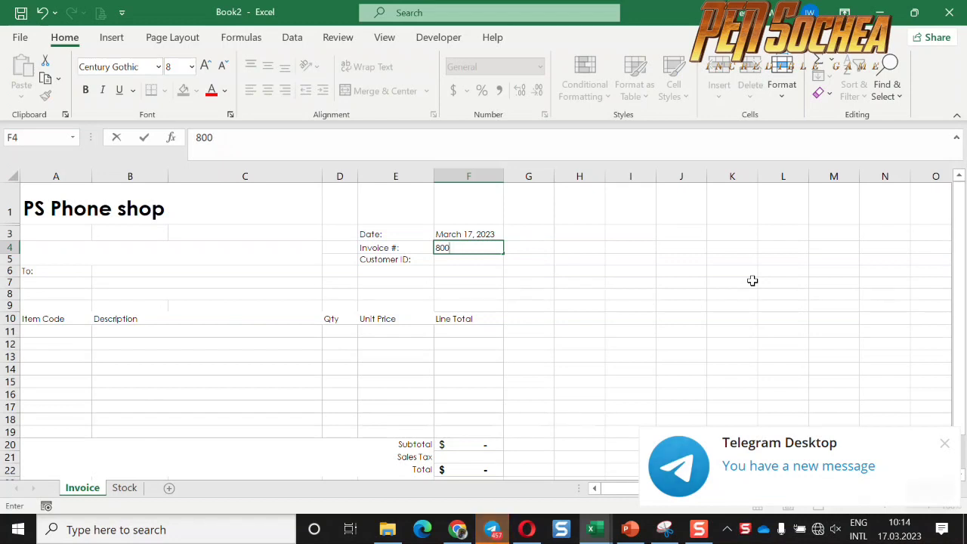
{"action": "type", "text": "2"}
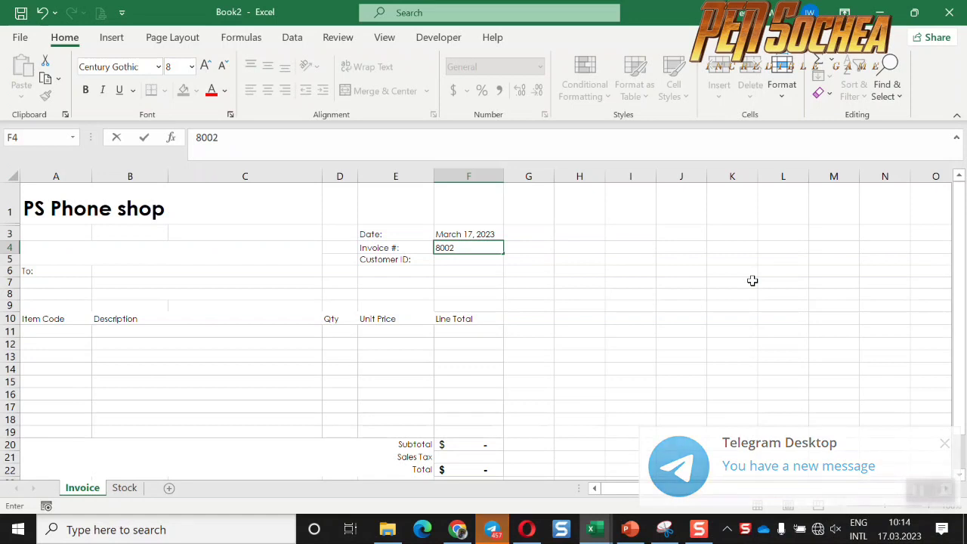
{"action": "key", "text": "Return"}
{"action": "type", "text": "C"}
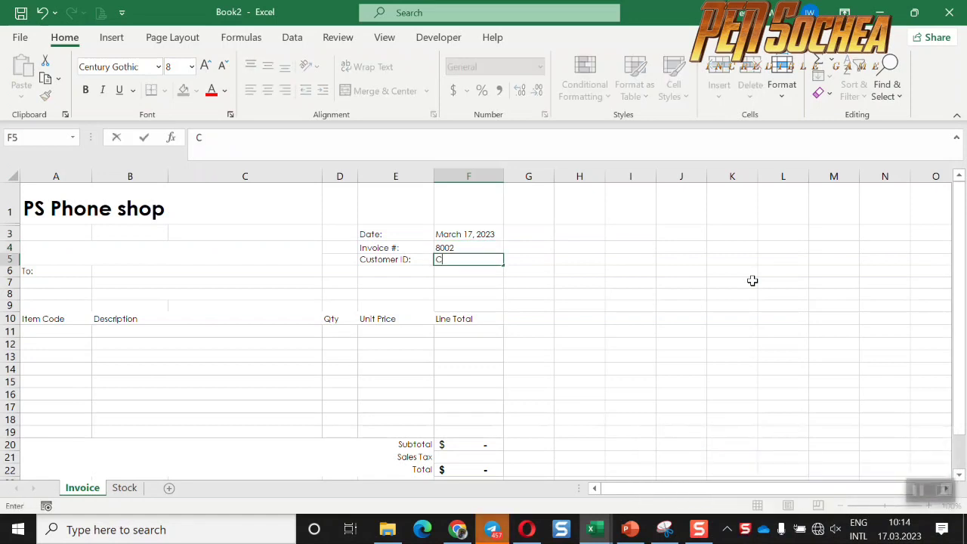
{"action": "type", "text": "120"}
{"action": "key", "text": "Return"}
{"action": "left_click", "coordinate": [198, 272]}
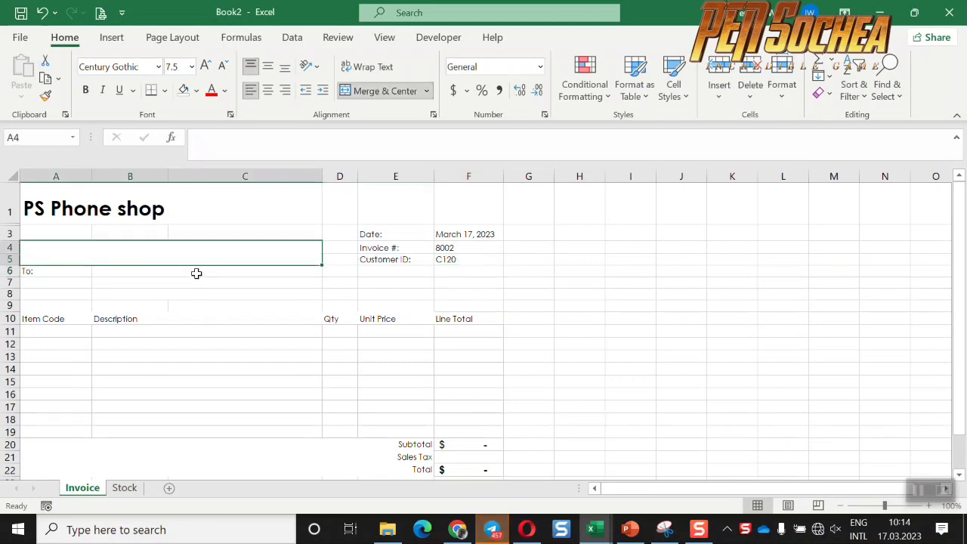
{"action": "type", "text": "Koh Kong"}
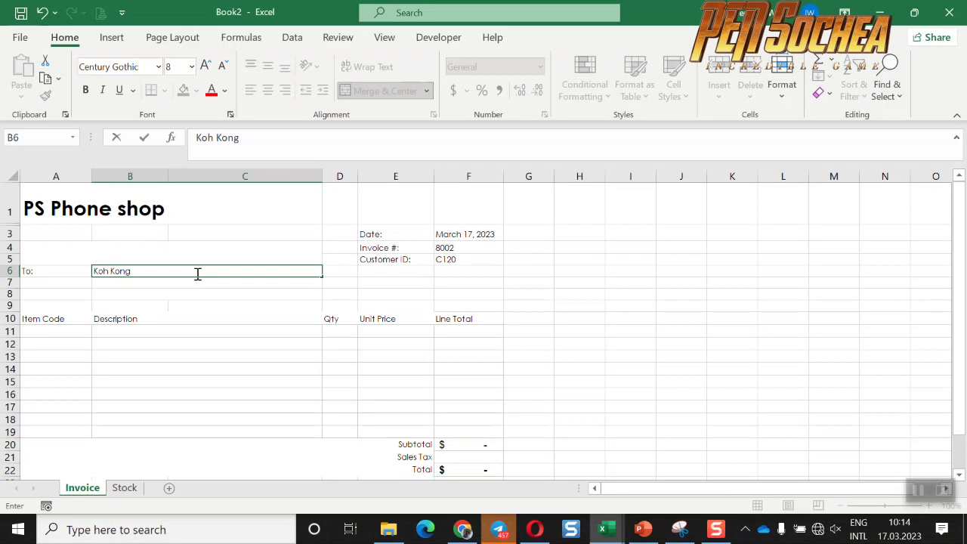
{"action": "left_click", "coordinate": [198, 293]}
{"action": "left_click", "coordinate": [175, 273]}
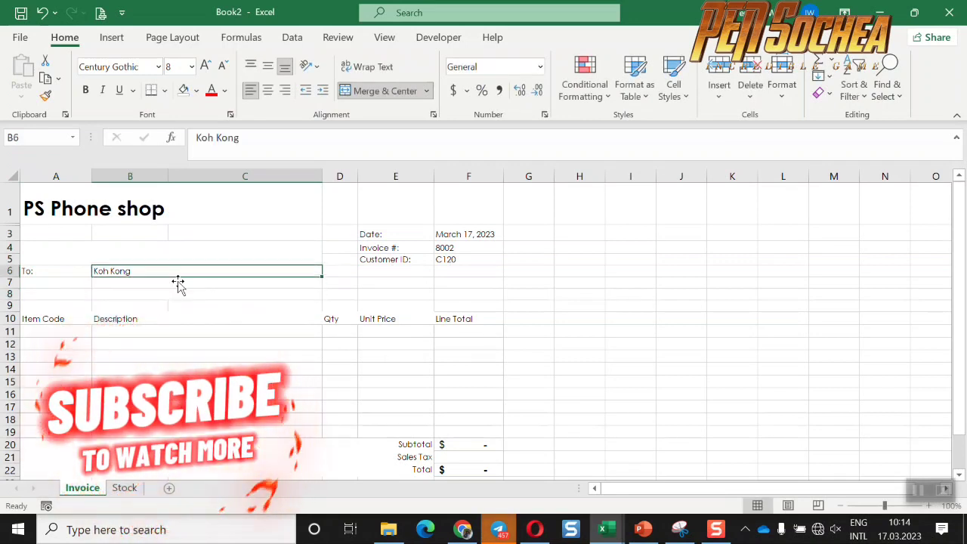
{"action": "left_click", "coordinate": [74, 334]}
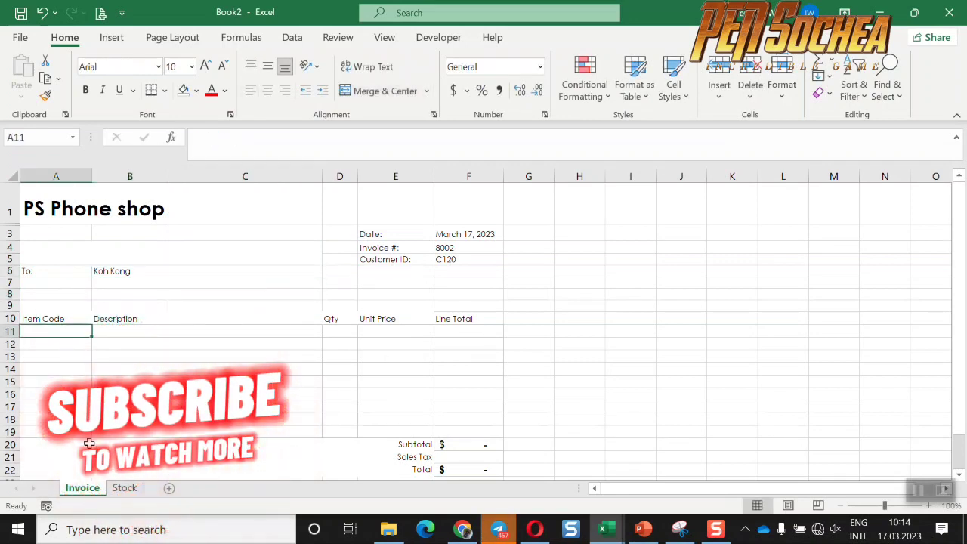
{"action": "left_click", "coordinate": [133, 333]}
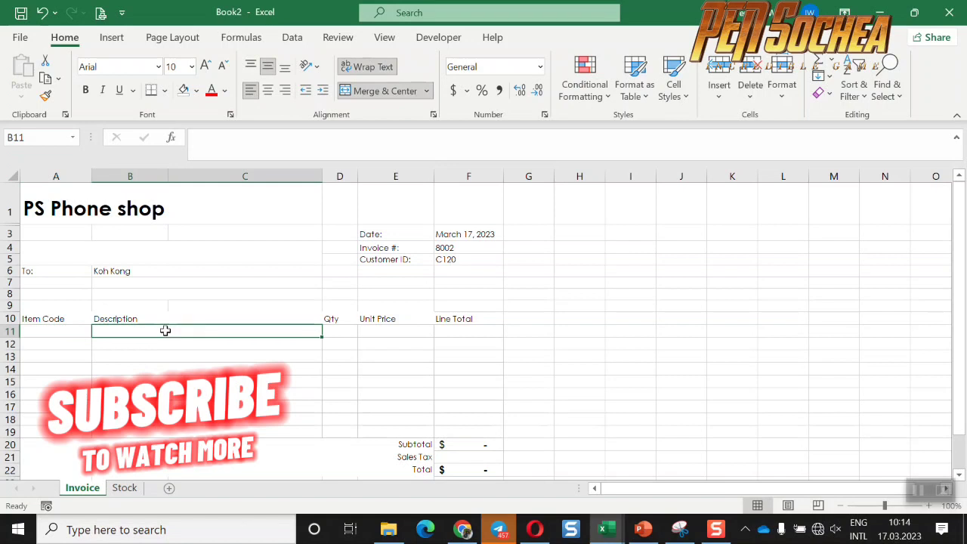
{"action": "left_click", "coordinate": [65, 330]}
{"action": "left_click", "coordinate": [132, 333]}
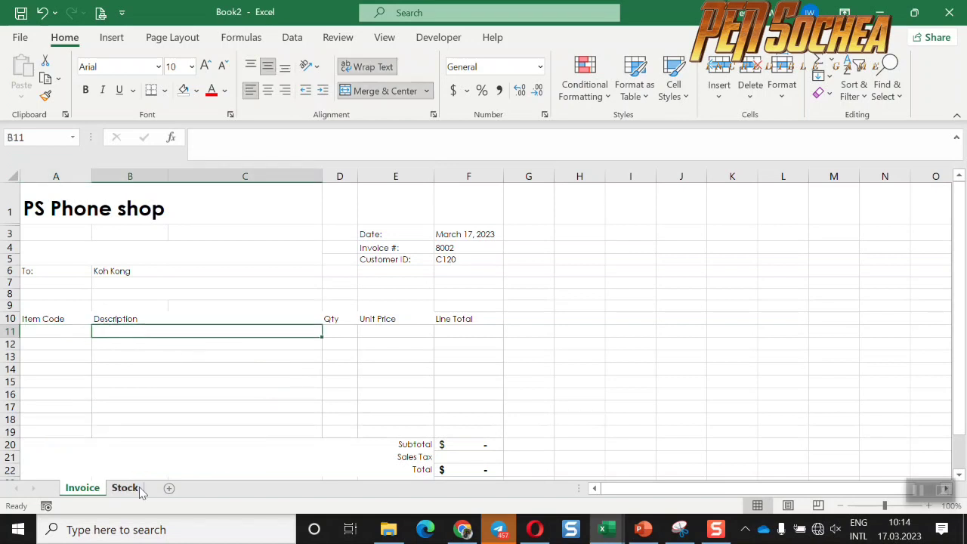
- Copy the Iphone's item code from the Stock sheet into cell A11 of the Invoice sheet
{"action": "left_click", "coordinate": [126, 488]}
{"action": "left_click", "coordinate": [78, 207]}
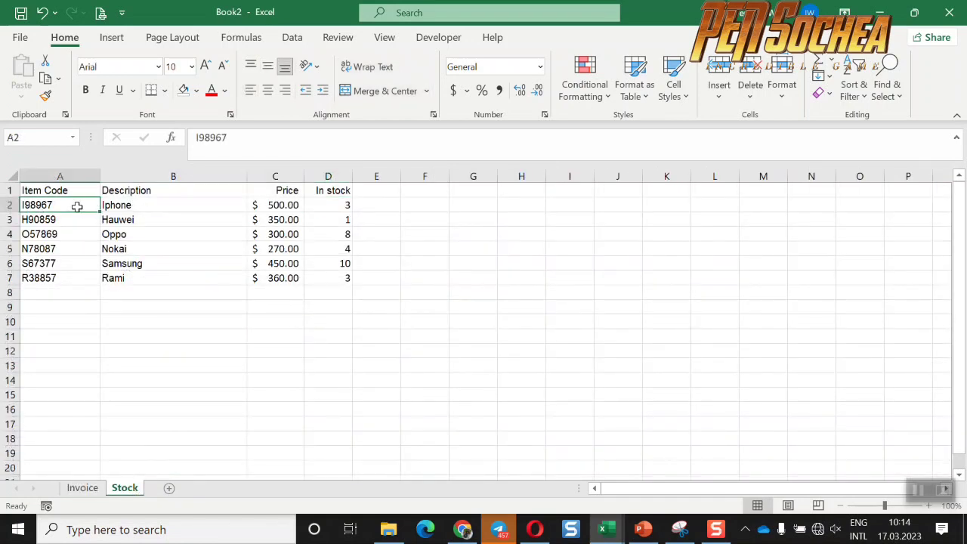
{"action": "right_click", "coordinate": [78, 211]}
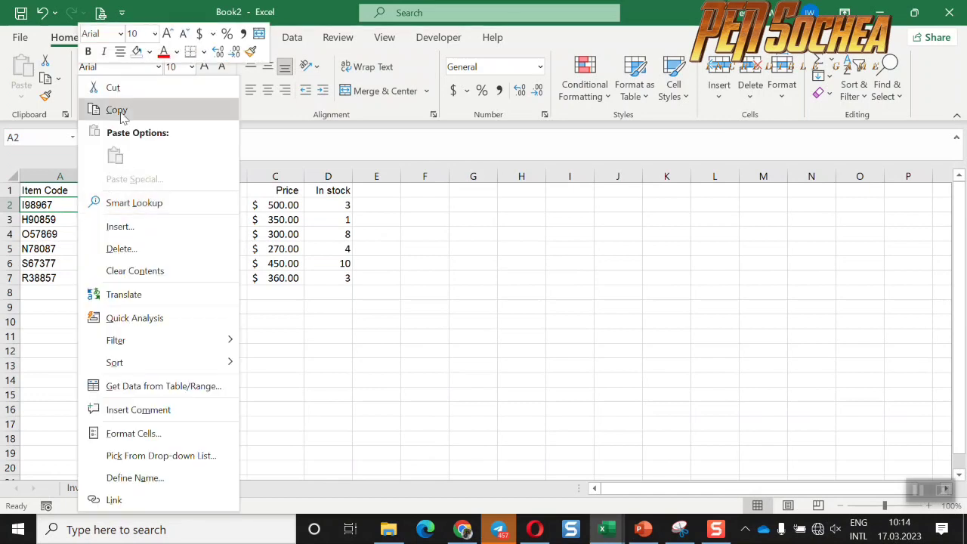
{"action": "left_click", "coordinate": [117, 110]}
{"action": "left_click", "coordinate": [81, 487]}
{"action": "left_click", "coordinate": [67, 332]}
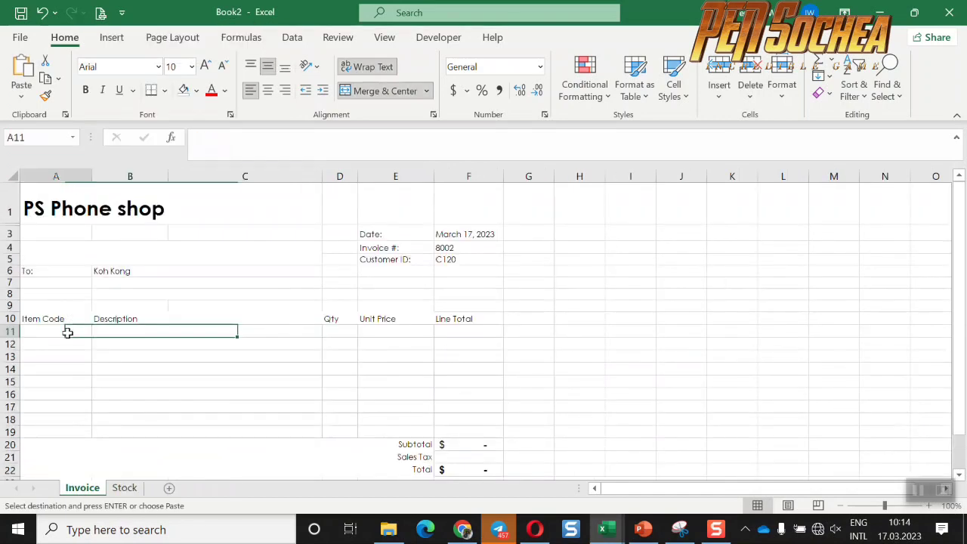
{"action": "right_click", "coordinate": [68, 333]}
{"action": "left_click", "coordinate": [124, 188]}
- Look up the description for the item code in B11 with =VLOOKUP(A11,Stock!A2:D7,2,0)
{"action": "left_click", "coordinate": [146, 330]}
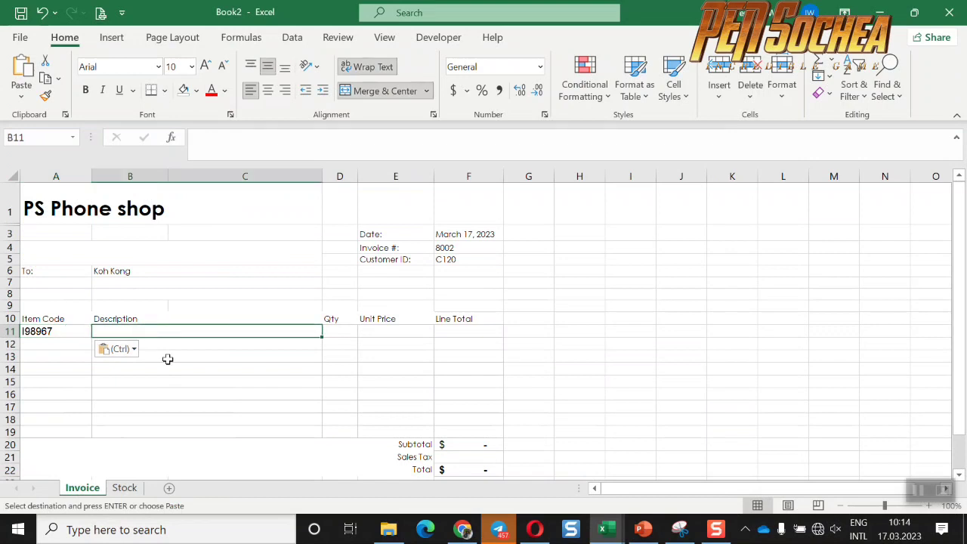
{"action": "type", "text": "=vl"}
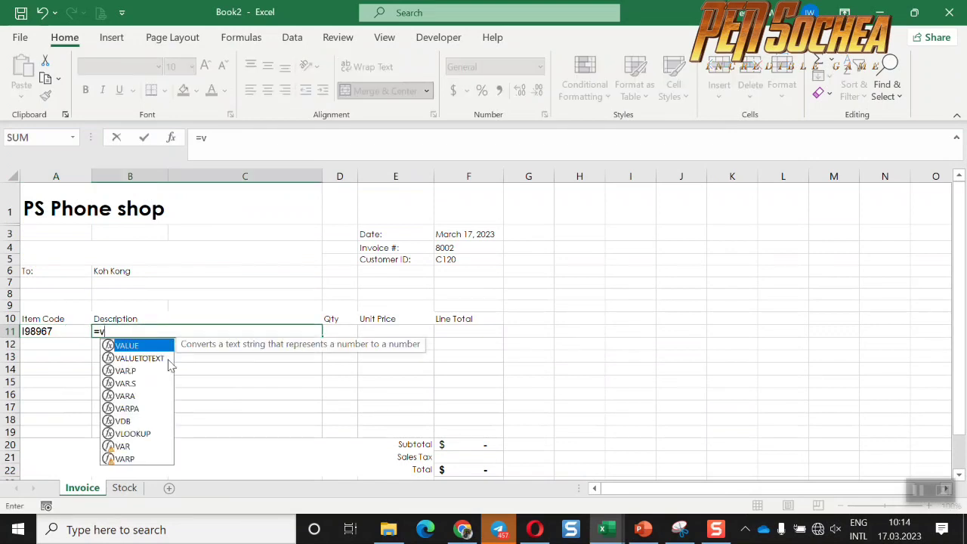
{"action": "double_click", "coordinate": [136, 346]}
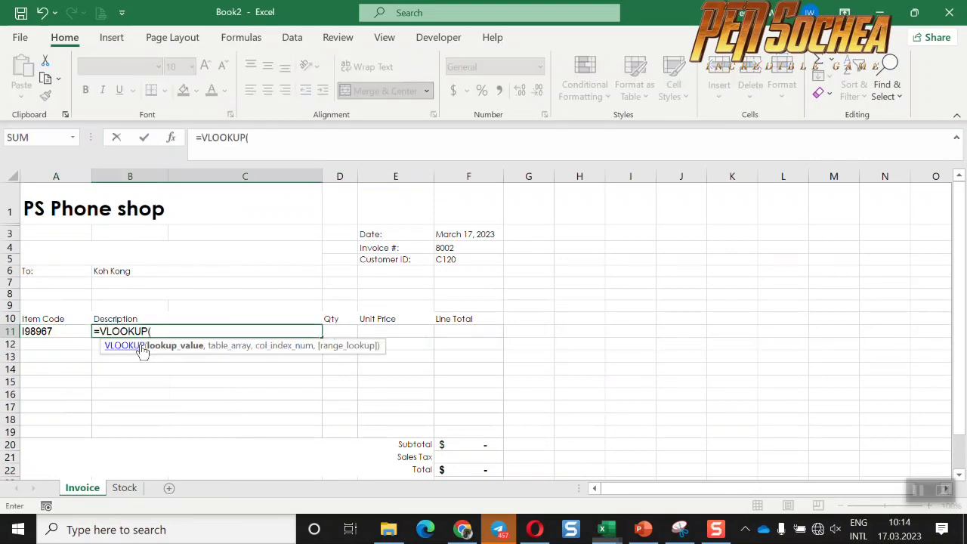
{"action": "left_click", "coordinate": [57, 336]}
{"action": "type", "text": ","}
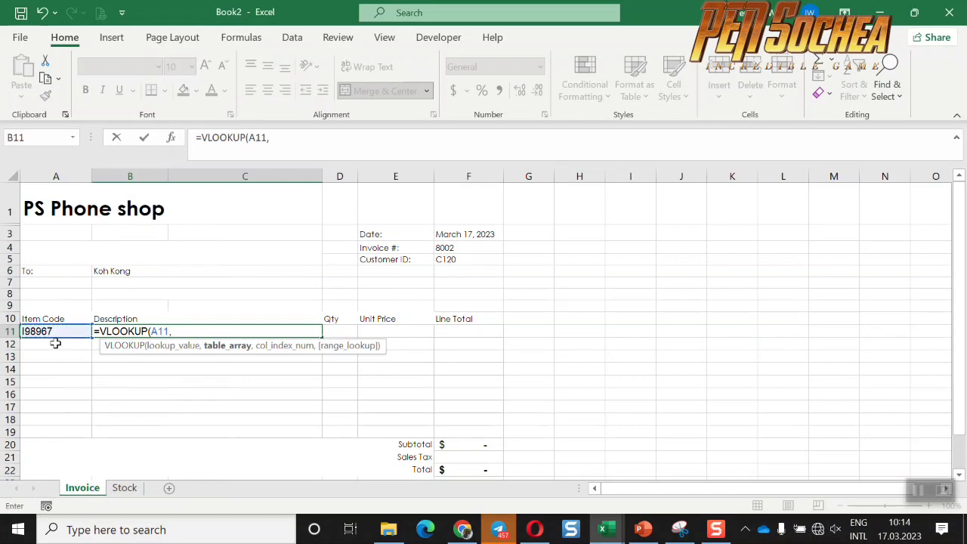
{"action": "left_click", "coordinate": [125, 488]}
{"action": "left_click_drag", "start_coordinate": [60, 205], "coordinate": [317, 277]}
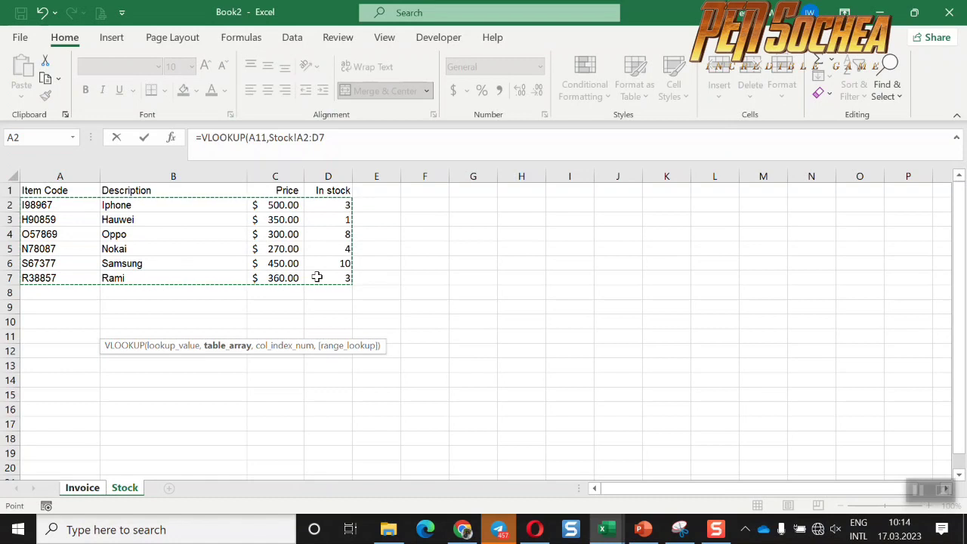
{"action": "type", "text": ",2,"}
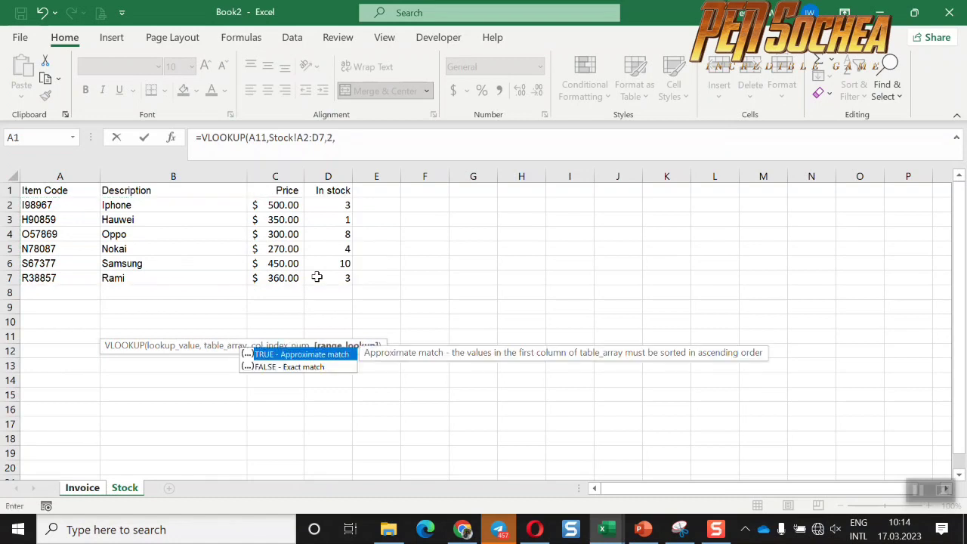
{"action": "type", "text": "0)"}
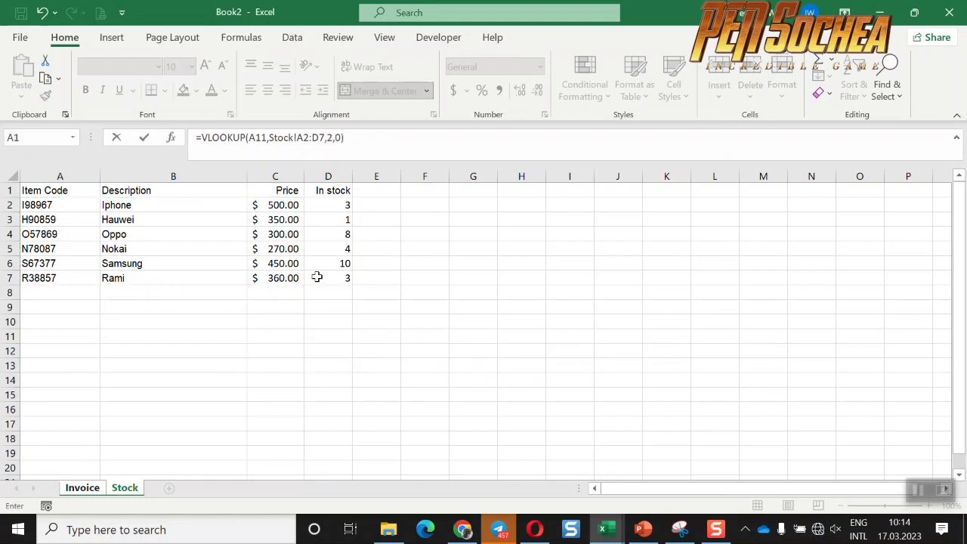
{"action": "key", "text": "Return"}
- Fill the plain VLOOKUP formula from B11 down to B19
{"action": "left_click", "coordinate": [196, 333]}
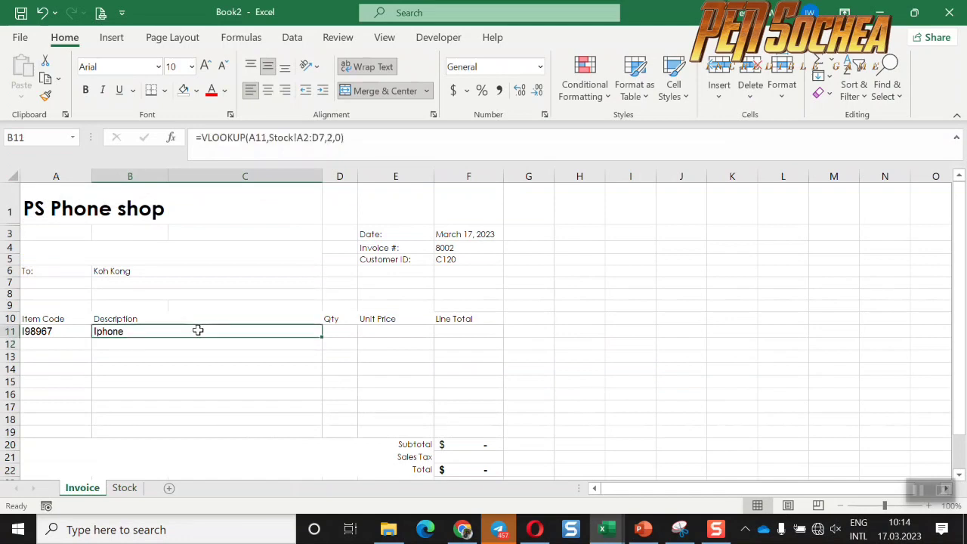
{"action": "left_click_drag", "start_coordinate": [322, 337], "coordinate": [326, 428]}
{"action": "left_click_drag", "start_coordinate": [113, 344], "coordinate": [119, 432]}
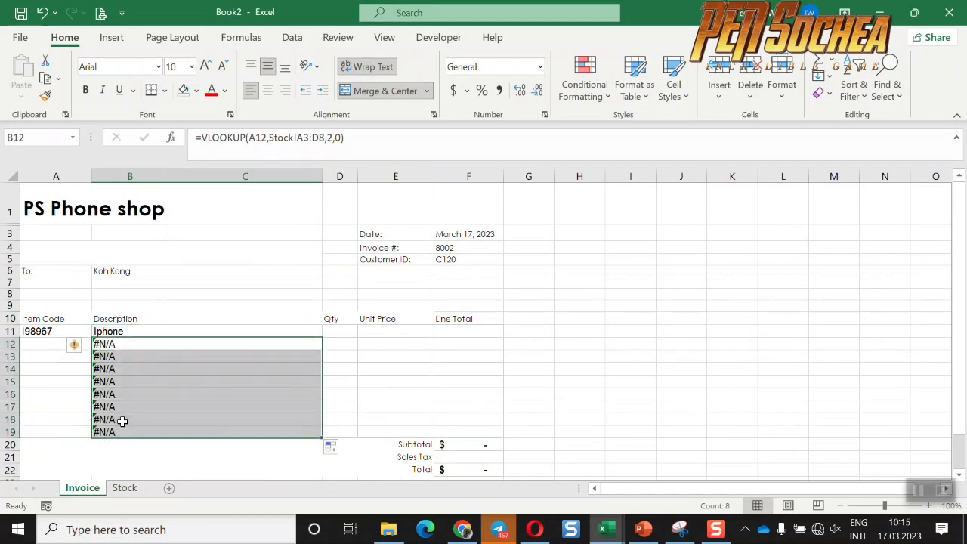
{"action": "left_click_drag", "start_coordinate": [136, 346], "coordinate": [136, 432]}
- Wrap the B11 lookup in a blank check so it reads =IF(ISBLANK(A11),"",VLOOKUP(A11,Stock!A2:D7,2,0))
{"action": "left_click", "coordinate": [115, 335]}
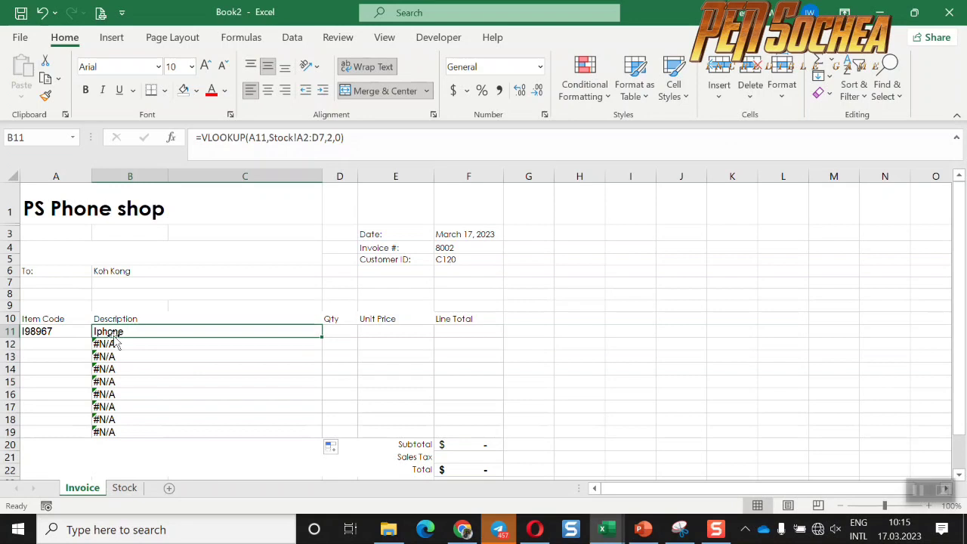
{"action": "left_click", "coordinate": [202, 138]}
{"action": "type", "text": "if"}
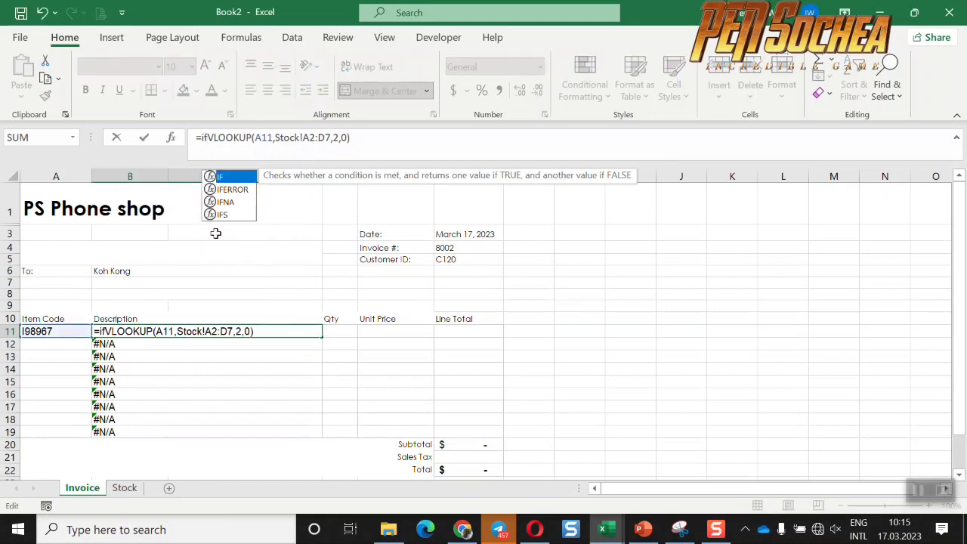
{"action": "type", "text": "(is"}
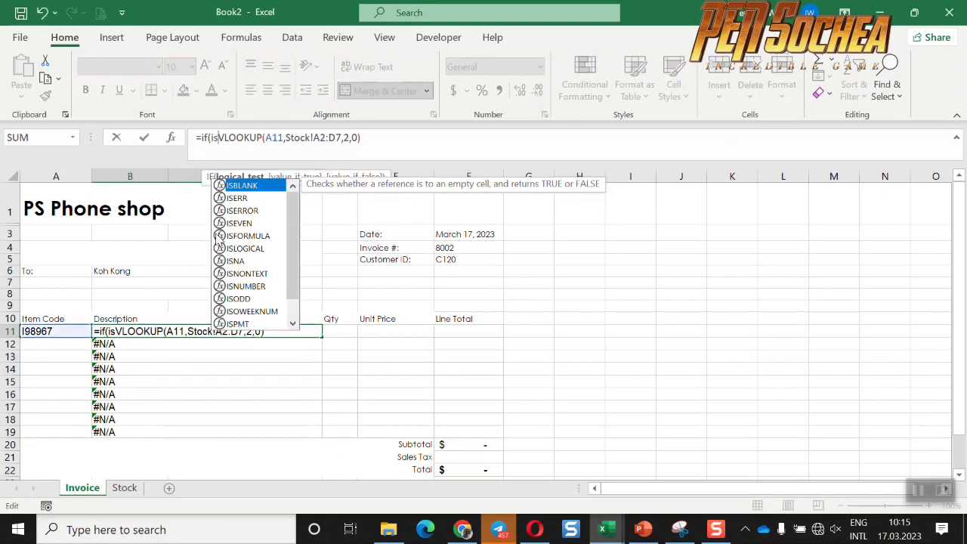
{"action": "double_click", "coordinate": [261, 188]}
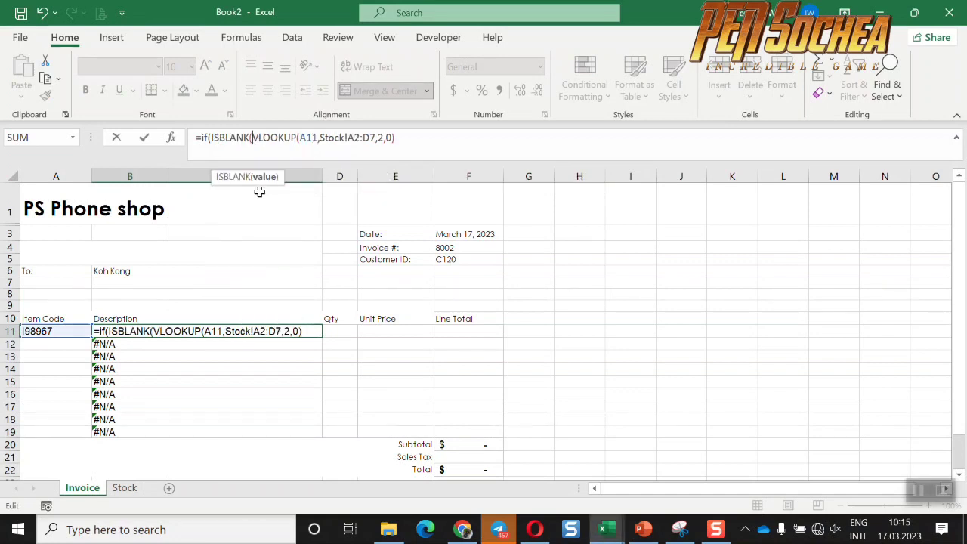
{"action": "type", "text": "A11"}
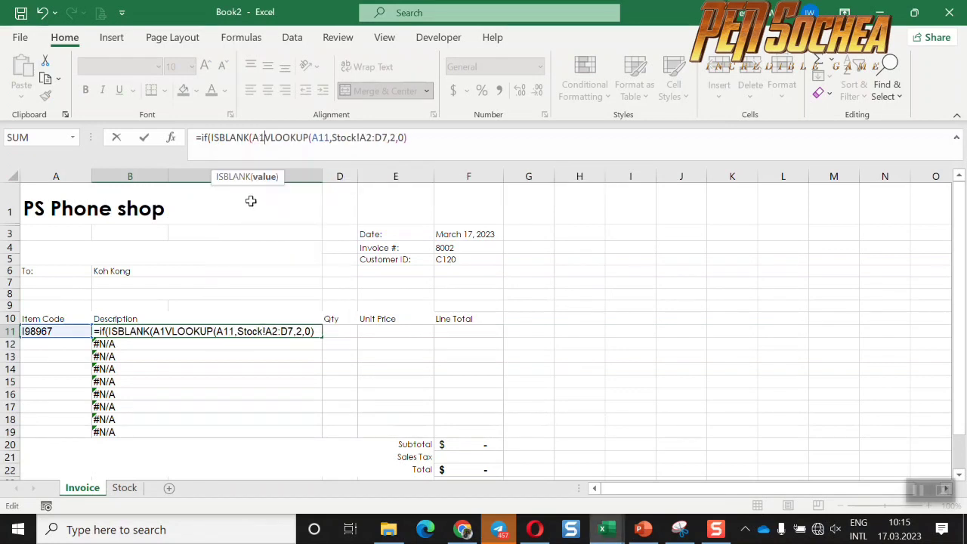
{"action": "type", "text": "),\"\""}
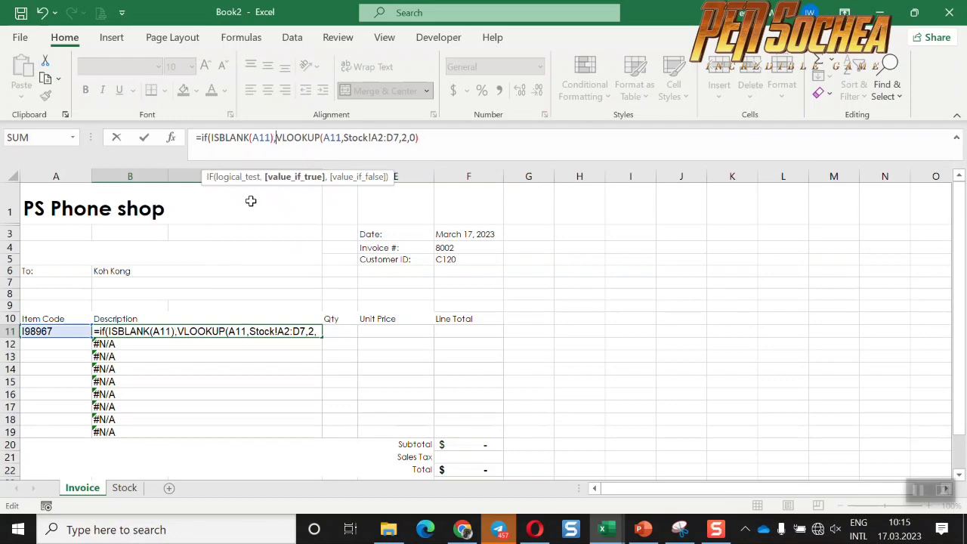
{"action": "type", "text": ","}
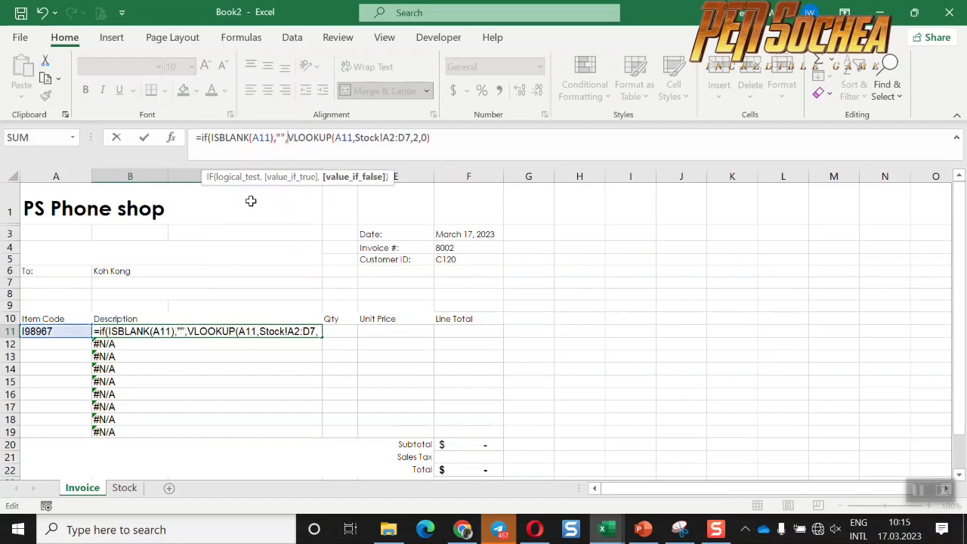
{"action": "left_click", "coordinate": [435, 137]}
{"action": "type", "text": ")"}
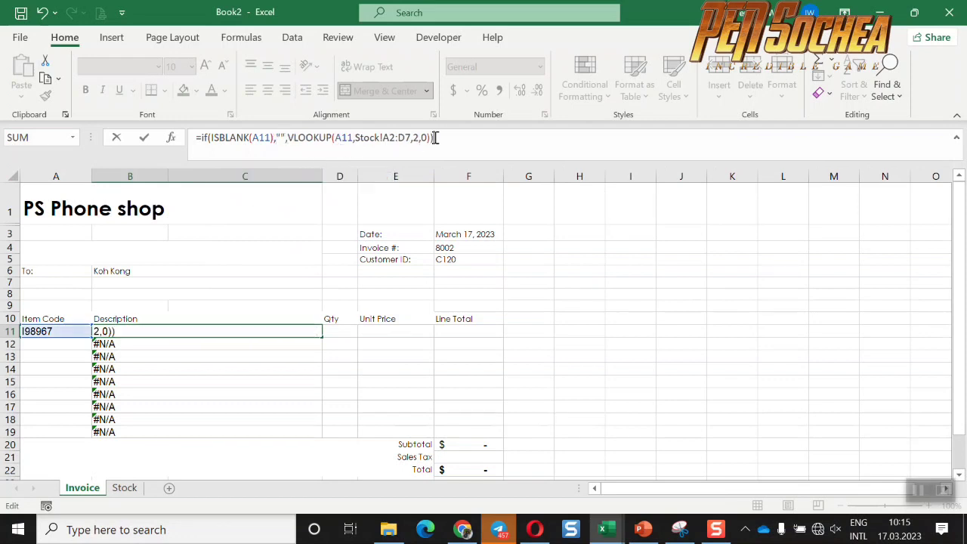
{"action": "key", "text": "Return"}
- Copy the blank-checking description formula from B11 down through B19
{"action": "left_click", "coordinate": [318, 331]}
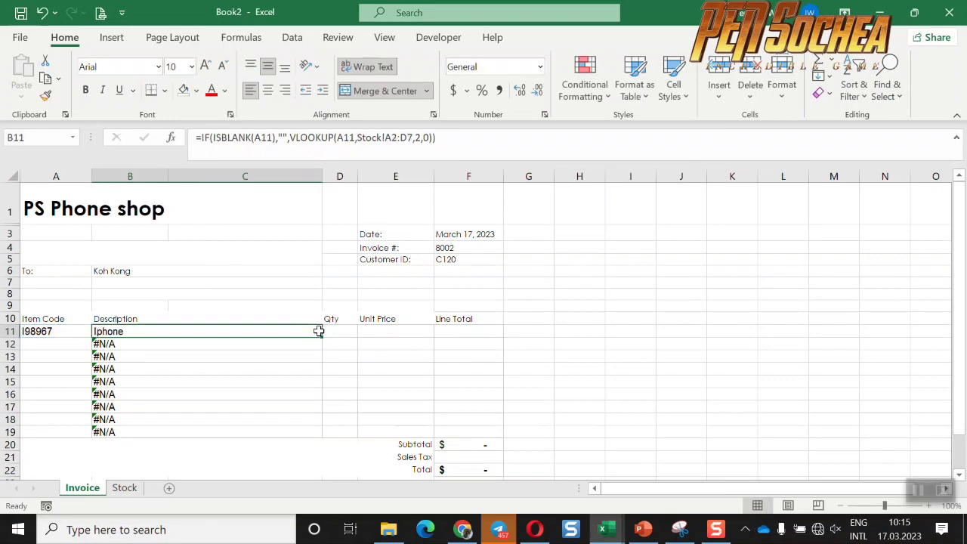
{"action": "left_click_drag", "start_coordinate": [321, 338], "coordinate": [322, 436]}
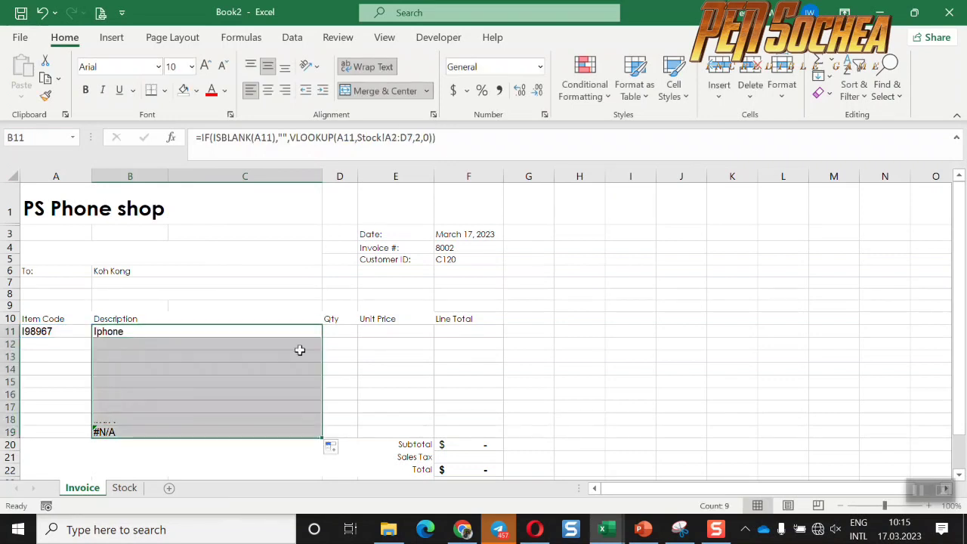
{"action": "left_click", "coordinate": [175, 335]}
{"action": "left_click", "coordinate": [347, 335]}
{"action": "left_click", "coordinate": [239, 329]}
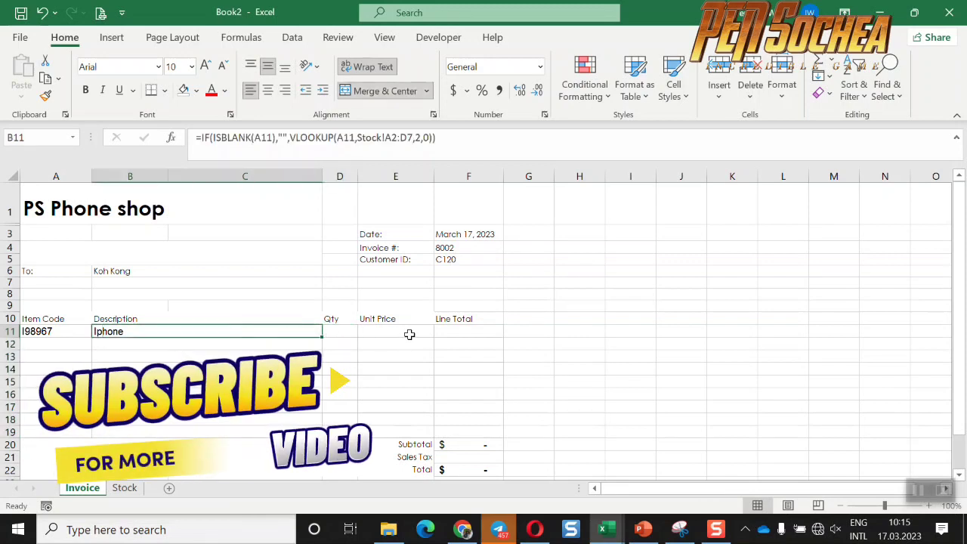
- Look up the unit price for the item code in E11 with =VLOOKUP(A11,Stock!A2:D7,3,0)
{"action": "left_click", "coordinate": [409, 335]}
{"action": "type", "text": "="}
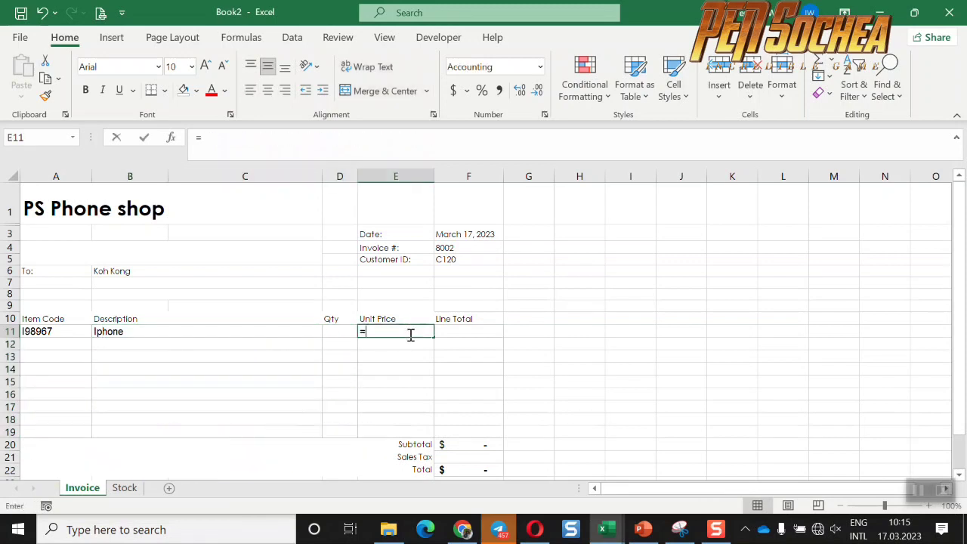
{"action": "type", "text": "vl"}
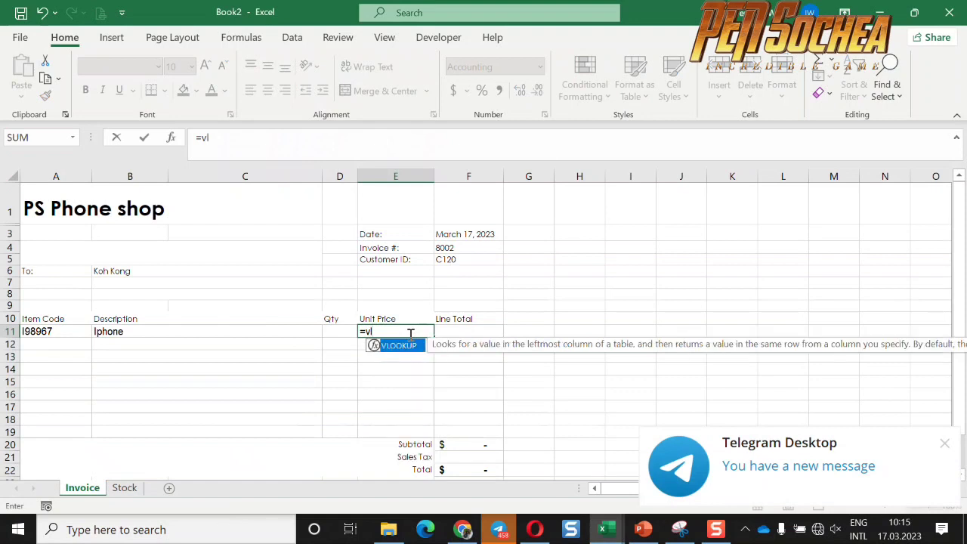
{"action": "double_click", "coordinate": [413, 346]}
{"action": "left_click", "coordinate": [47, 332]}
{"action": "type", "text": ","}
{"action": "left_click", "coordinate": [125, 487]}
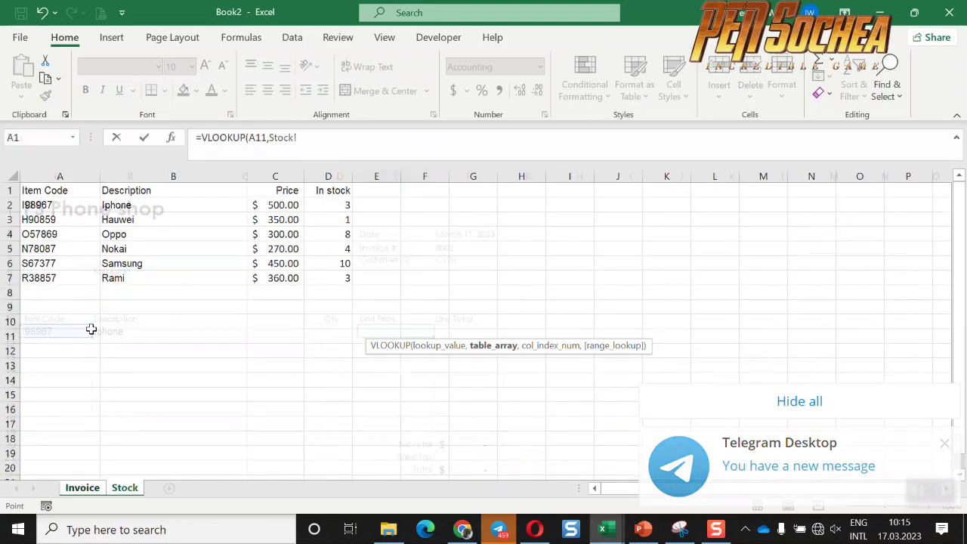
{"action": "left_click_drag", "start_coordinate": [43, 204], "coordinate": [336, 281]}
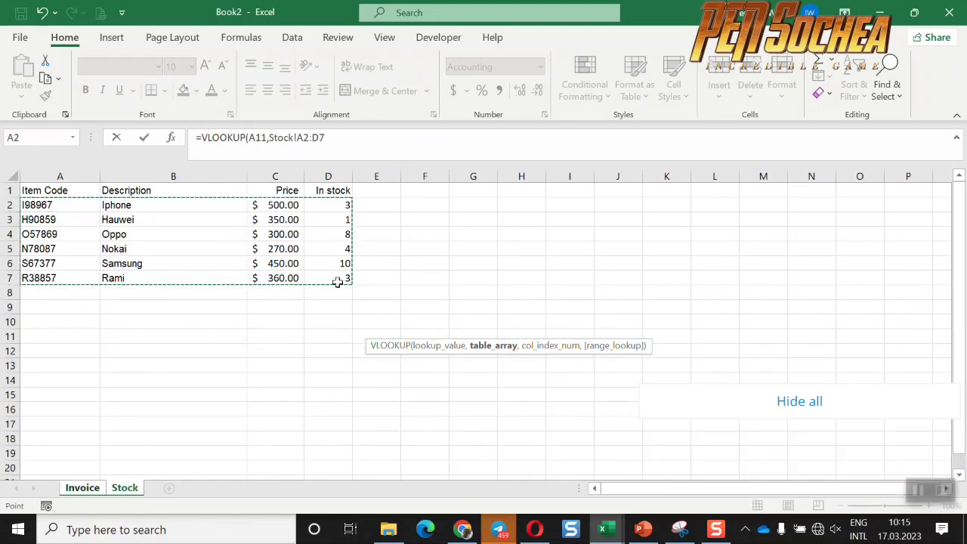
{"action": "type", "text": ",3,"}
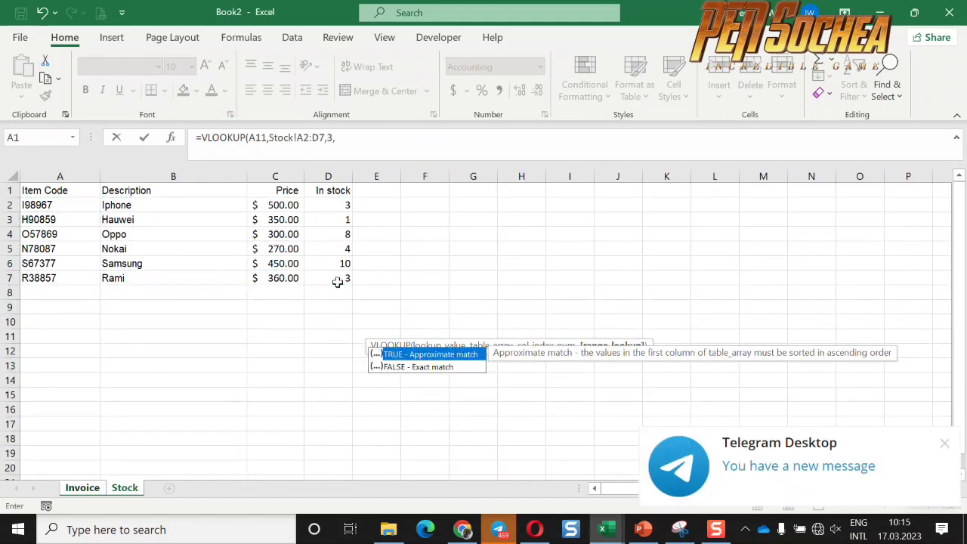
{"action": "type", "text": "0)"}
{"action": "key", "text": "Return"}
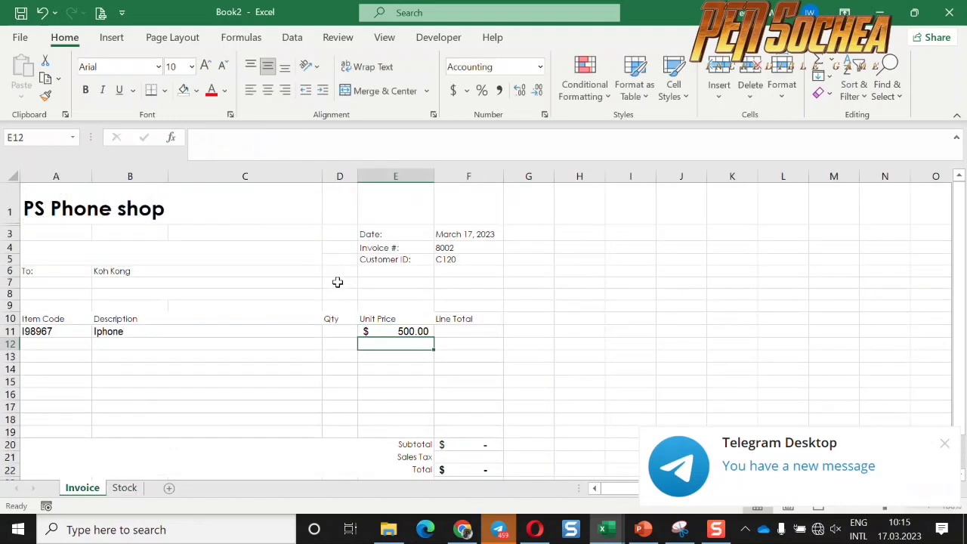
- Fill the plain unit price VLOOKUP formula from E11 down to E19
{"action": "left_click", "coordinate": [417, 334]}
{"action": "left_click_drag", "start_coordinate": [435, 336], "coordinate": [437, 436]}
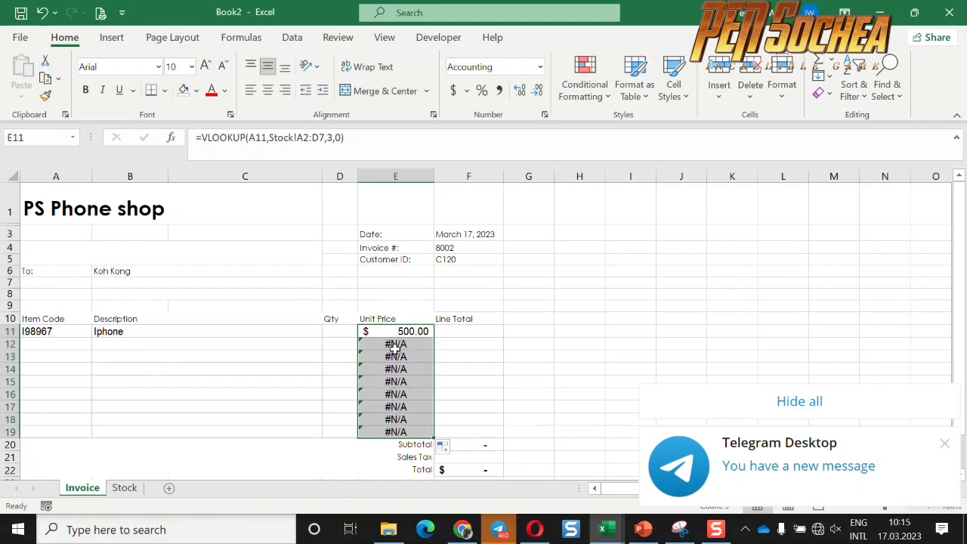
{"action": "left_click_drag", "start_coordinate": [406, 333], "coordinate": [406, 356]}
- Change the E11 formula to =IF(ISBLANK(A11),"",VLOOKUP(A11,Stock!A2:D7,3,0)) and fill it down through E19
{"action": "left_click", "coordinate": [406, 332]}
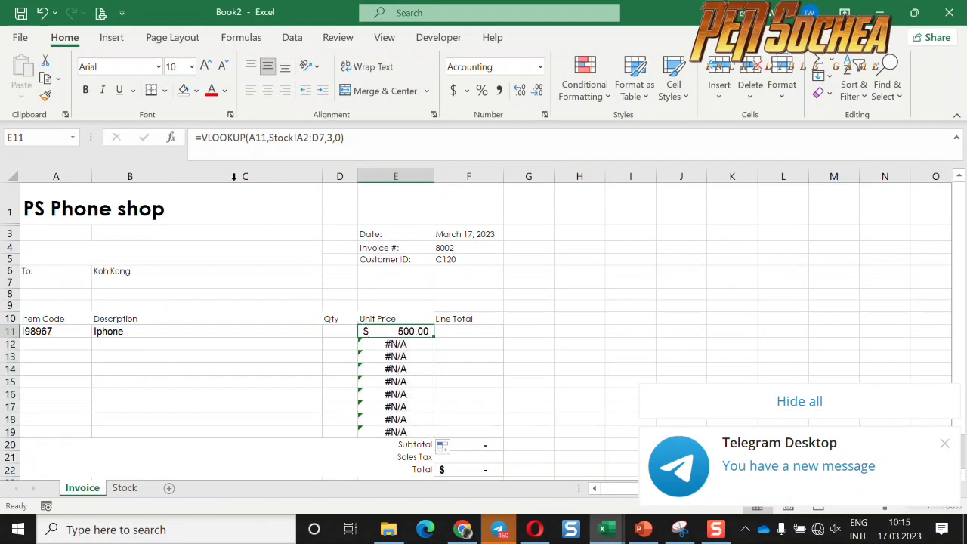
{"action": "left_click", "coordinate": [200, 138]}
{"action": "type", "text": "if"}
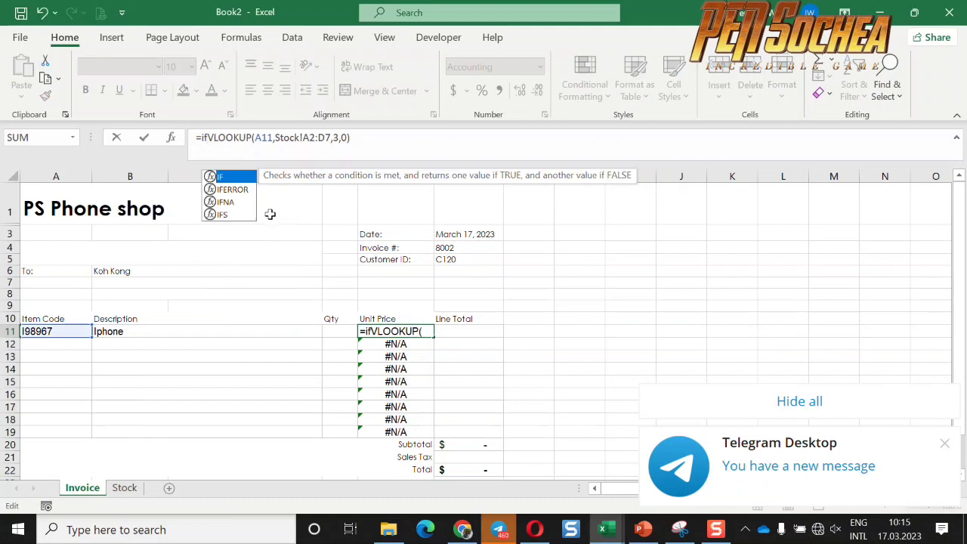
{"action": "key", "text": "Tab"}
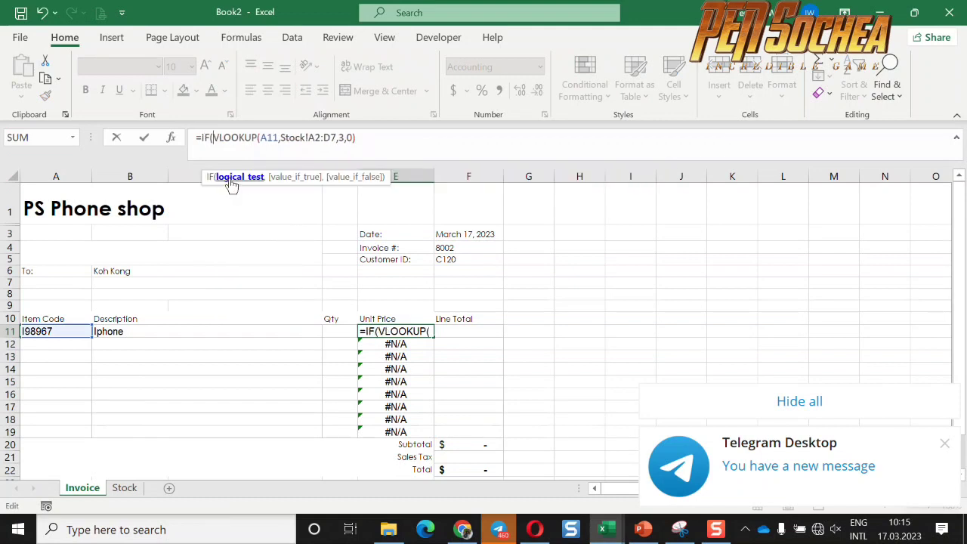
{"action": "type", "text": "is"}
{"action": "double_click", "coordinate": [258, 189]}
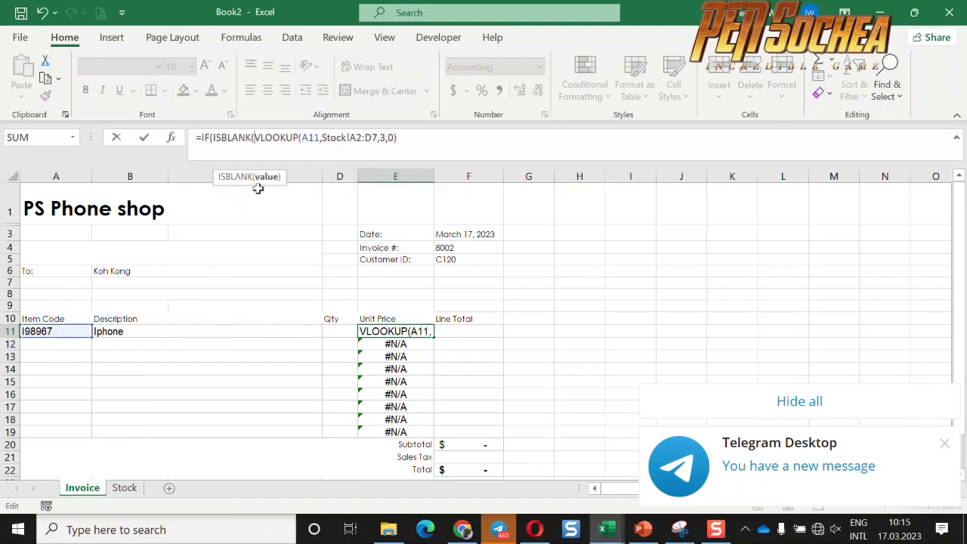
{"action": "type", "text": "a11"}
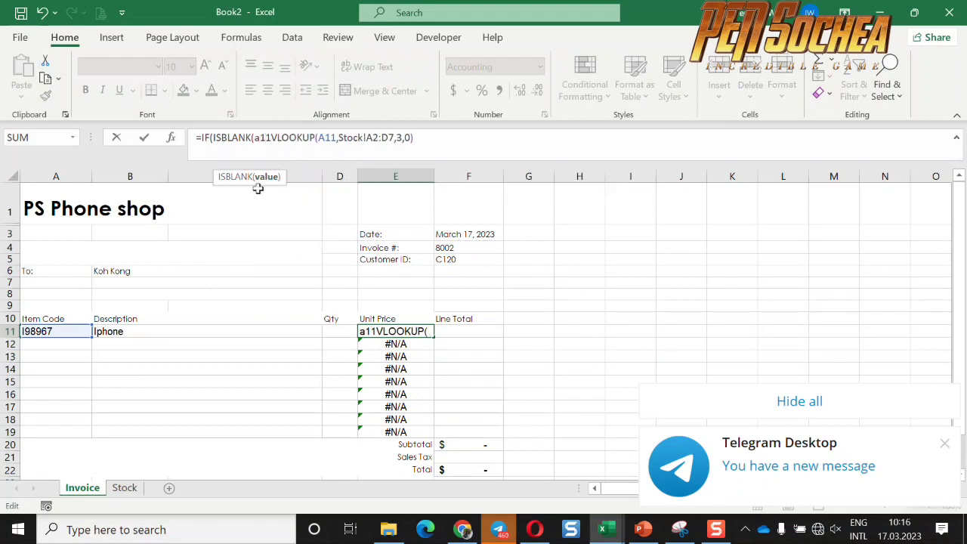
{"action": "type", "text": "),\"\","}
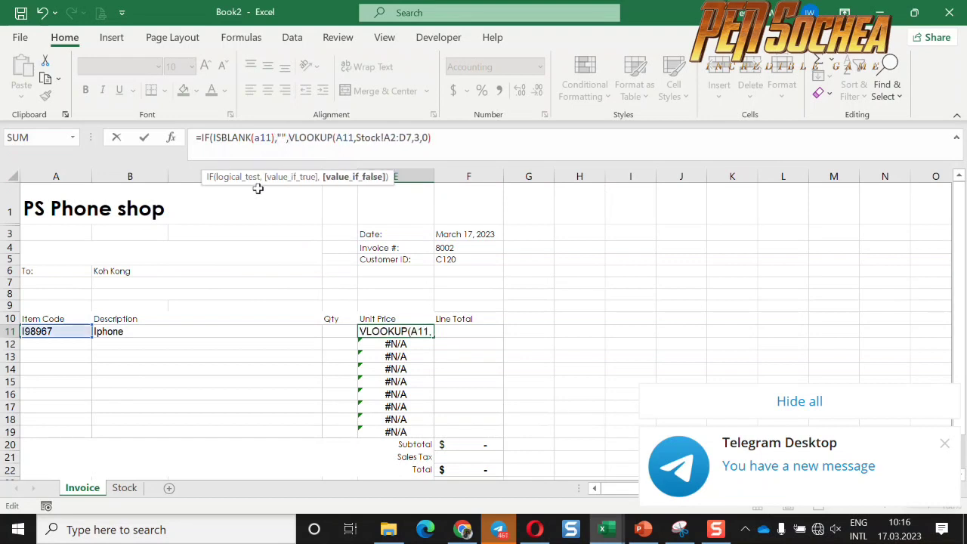
{"action": "type", "text": ")"}
{"action": "key", "text": "Return"}
{"action": "left_click", "coordinate": [411, 333]}
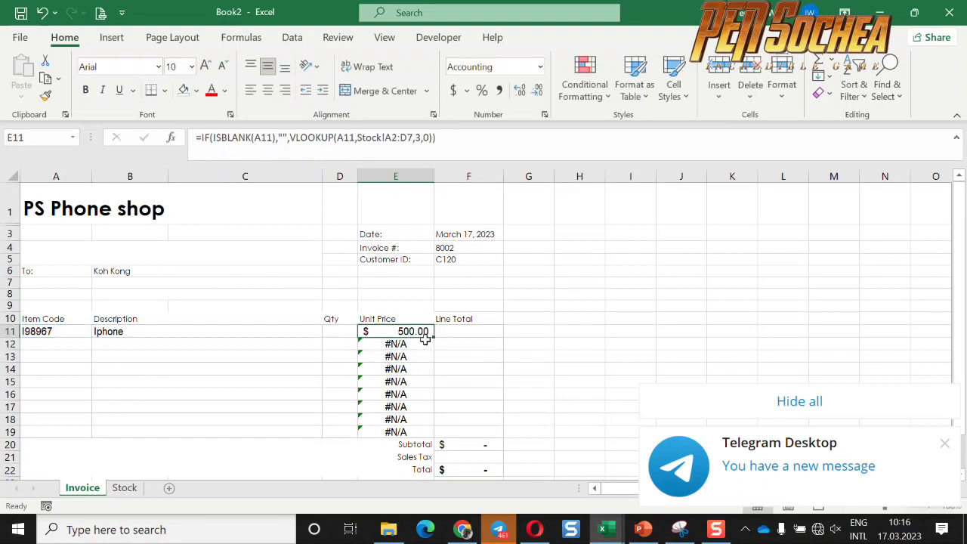
{"action": "left_click_drag", "start_coordinate": [434, 337], "coordinate": [473, 333]}
- Calculate the line total in F11 with =IF(ISBLANK(A11),"",D11*E11), accepting the closing-bracket correction
{"action": "left_click", "coordinate": [473, 332]}
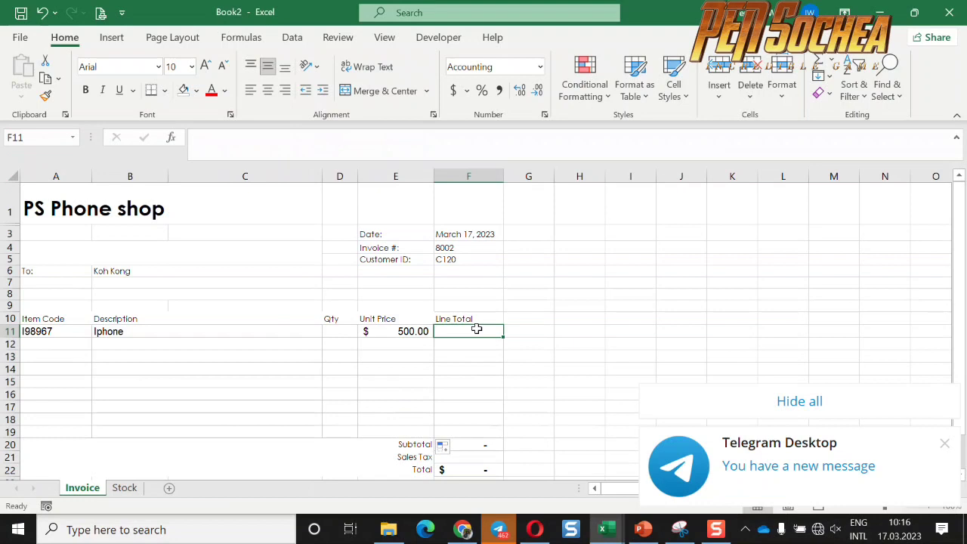
{"action": "type", "text": "=i"}
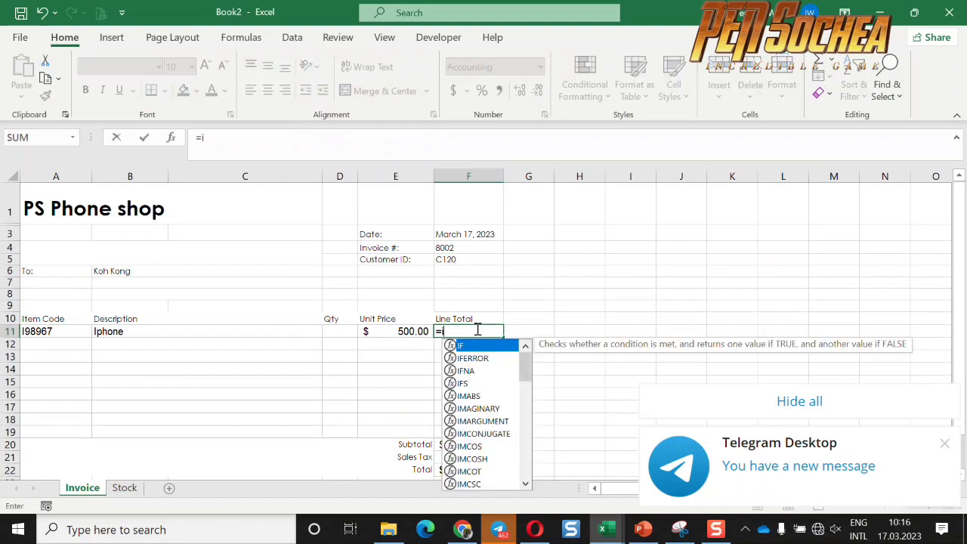
{"action": "type", "text": "f(is"}
{"action": "key", "text": "BackSpace"}
{"action": "type", "text": "is"}
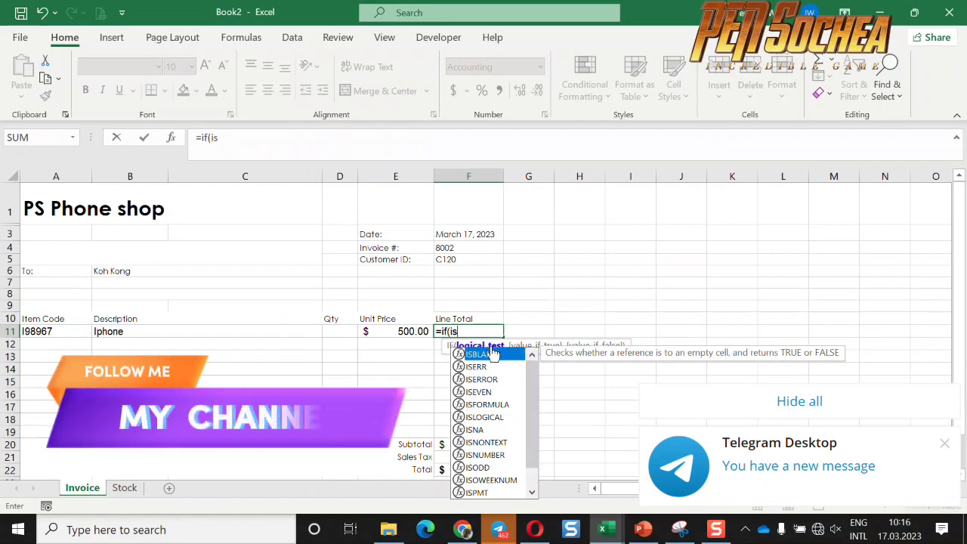
{"action": "double_click", "coordinate": [491, 353]}
{"action": "type", "text": "A"}
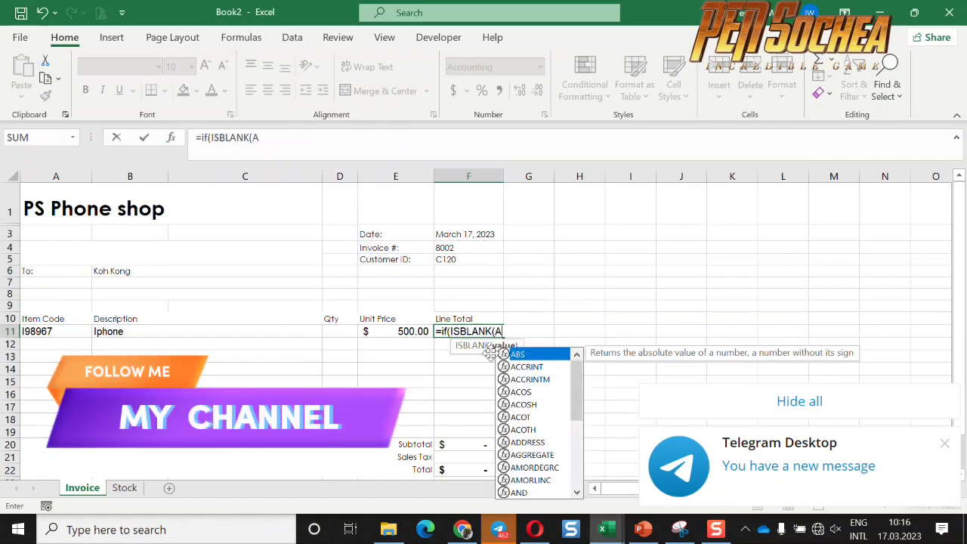
{"action": "type", "text": "11)"}
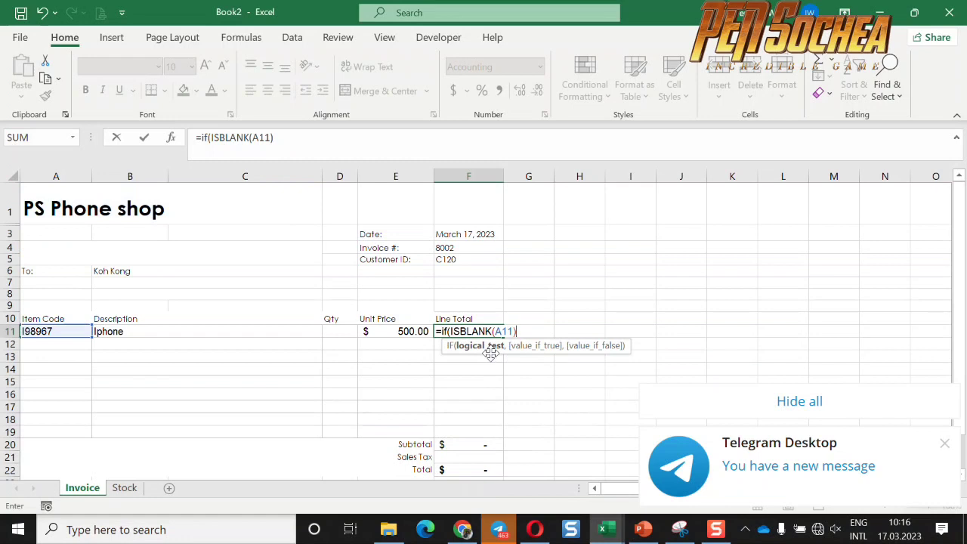
{"action": "type", "text": ","}
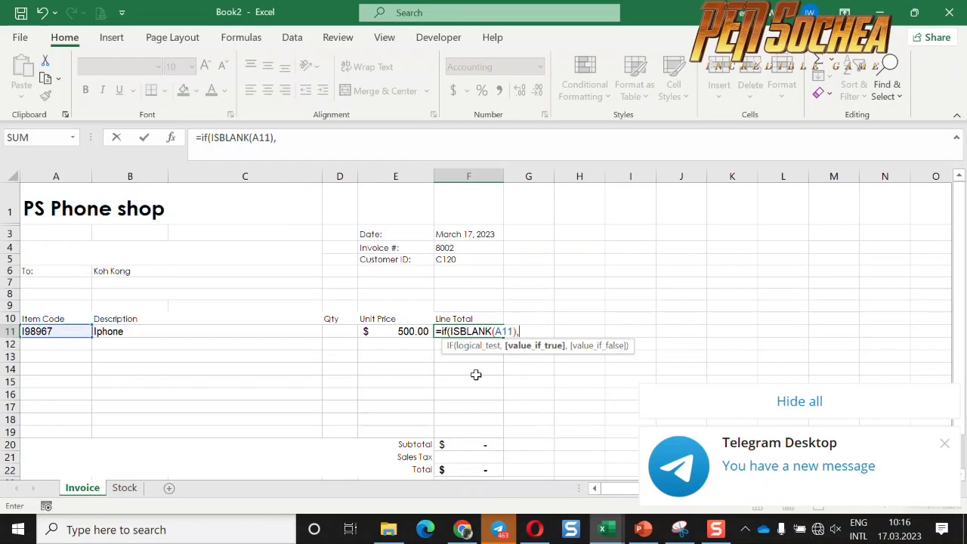
{"action": "type", "text": "\"\","}
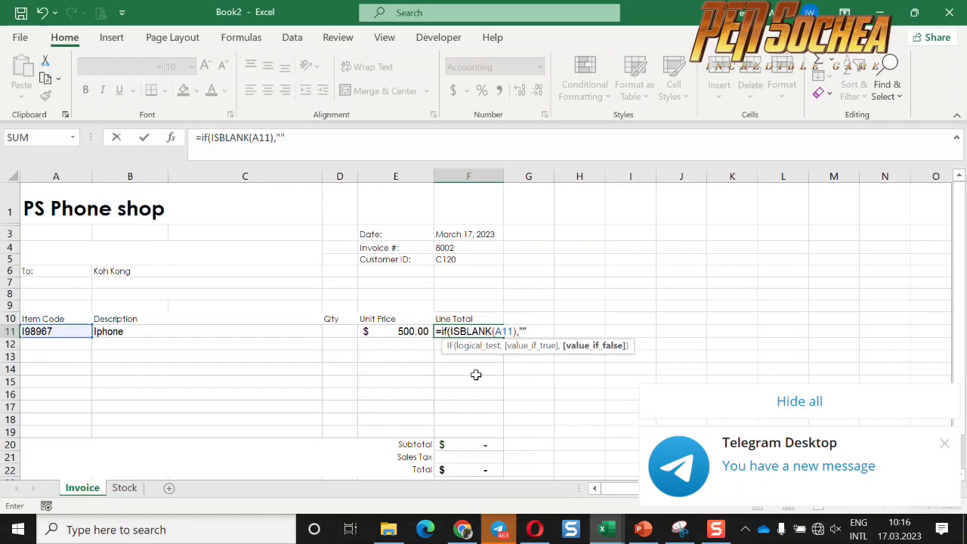
{"action": "left_click", "coordinate": [339, 332]}
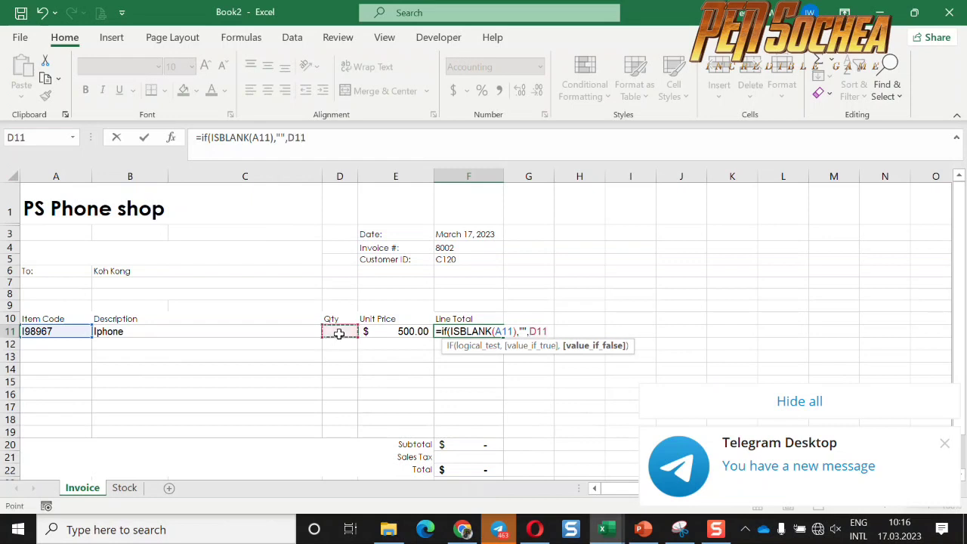
{"action": "type", "text": "*"}
{"action": "left_click", "coordinate": [392, 332]}
{"action": "key", "text": "Return"}
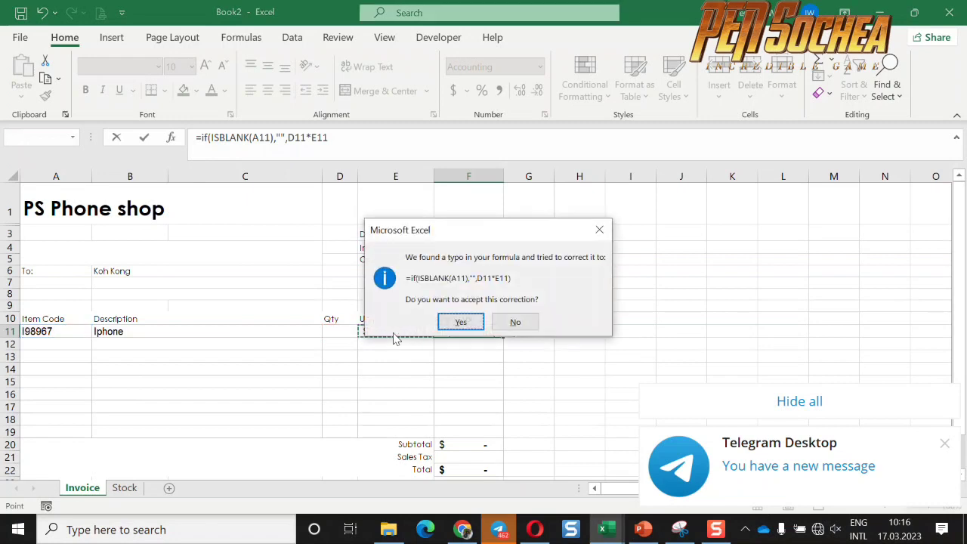
{"action": "left_click", "coordinate": [460, 322]}
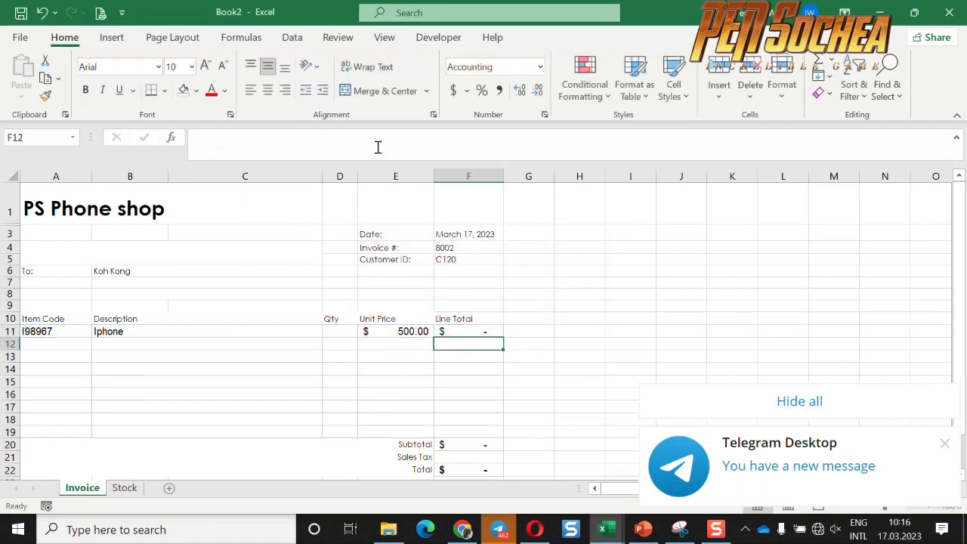
{"action": "left_click", "coordinate": [486, 331]}
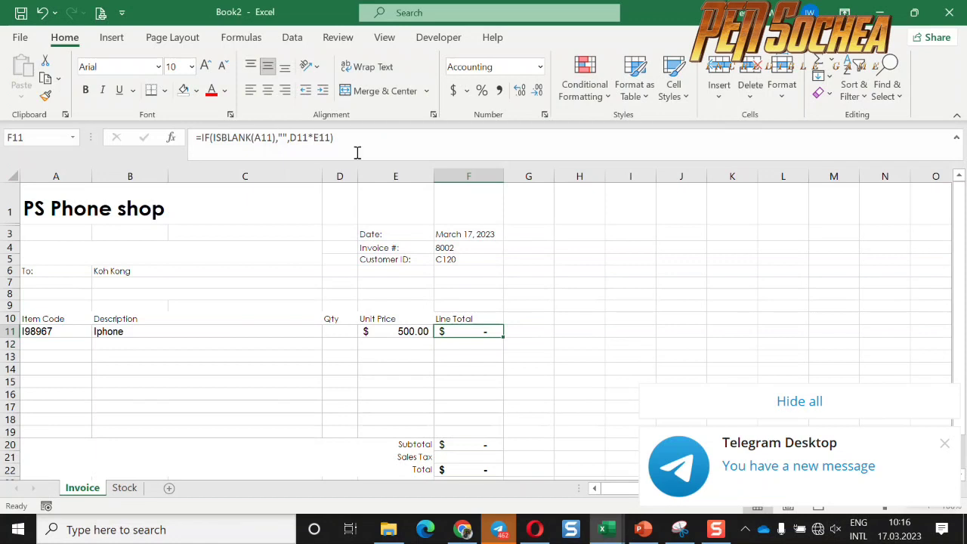
- Enter a quantity of 2 for the Iphone line in D11
{"action": "left_click", "coordinate": [345, 330]}
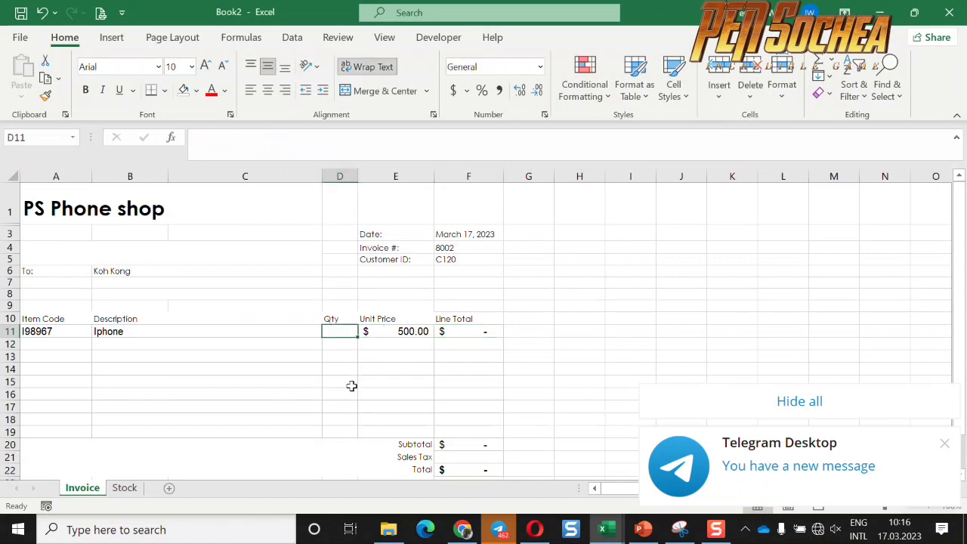
{"action": "type", "text": "2"}
{"action": "key", "text": "Return"}
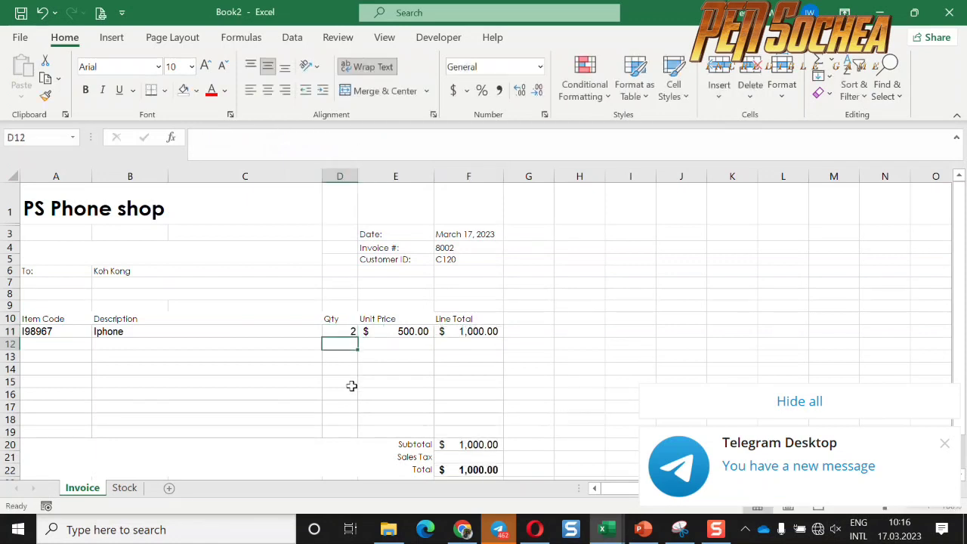
{"action": "key", "text": "Return"}
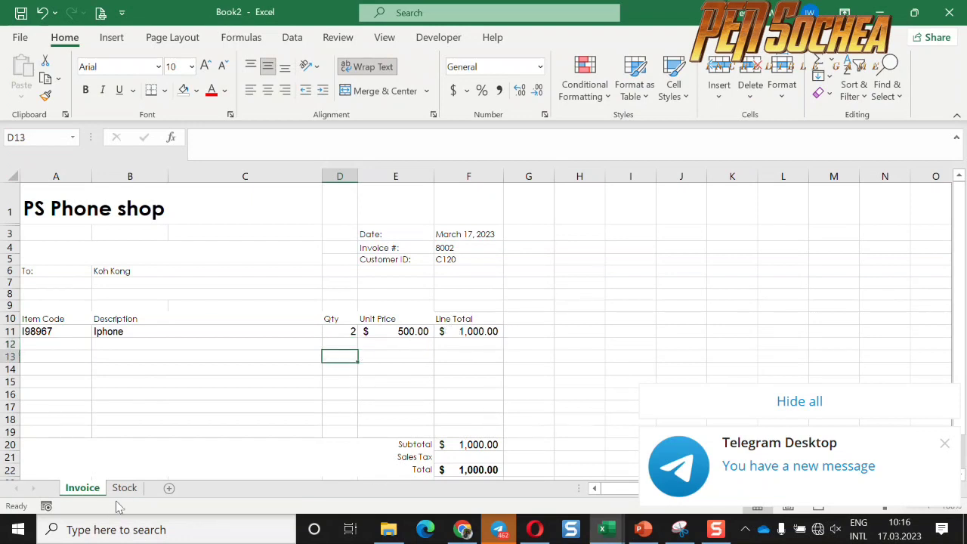
- Compare the description and unit price on the first invoice line with the Iphone row on the Stock sheet
{"action": "left_click", "coordinate": [126, 333]}
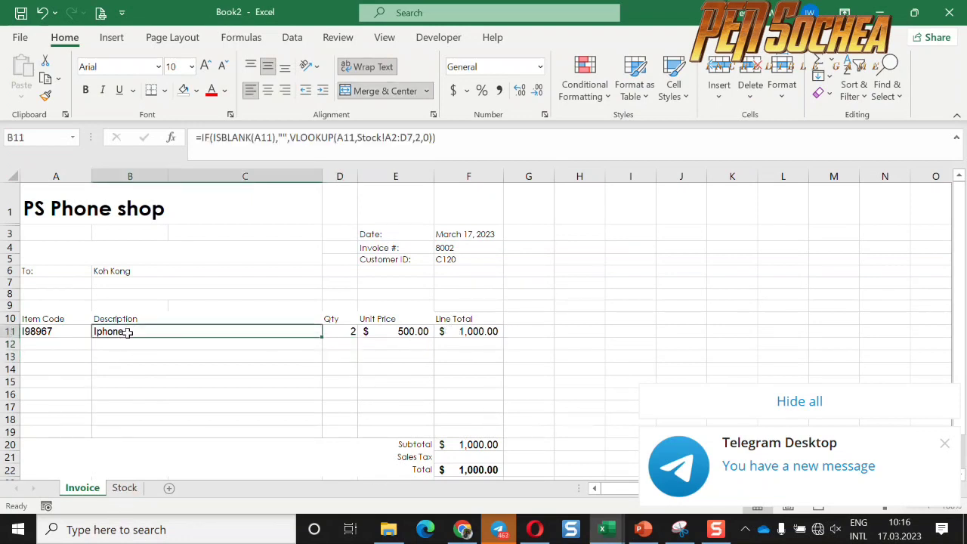
{"action": "left_click", "coordinate": [125, 487]}
{"action": "left_click", "coordinate": [170, 205]}
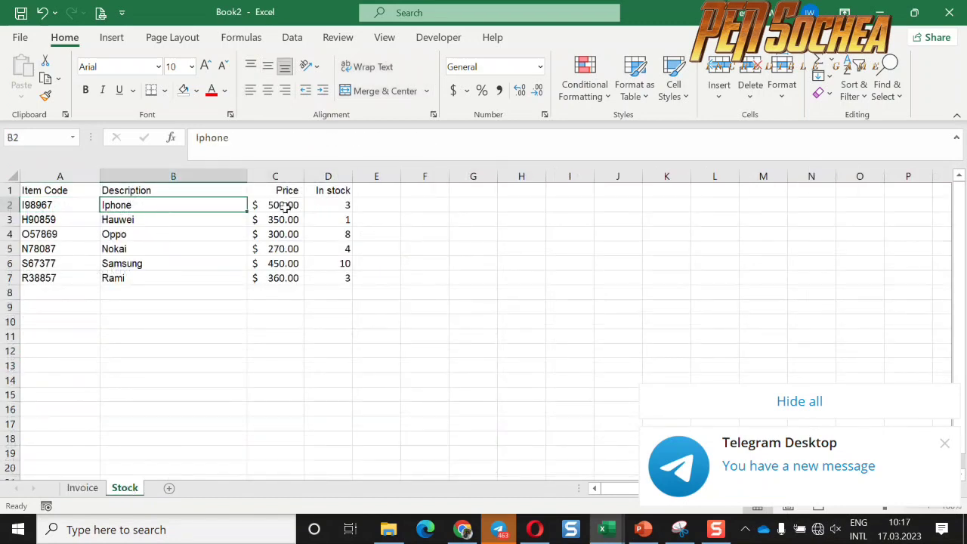
{"action": "left_click", "coordinate": [287, 201]}
{"action": "left_click", "coordinate": [83, 487]}
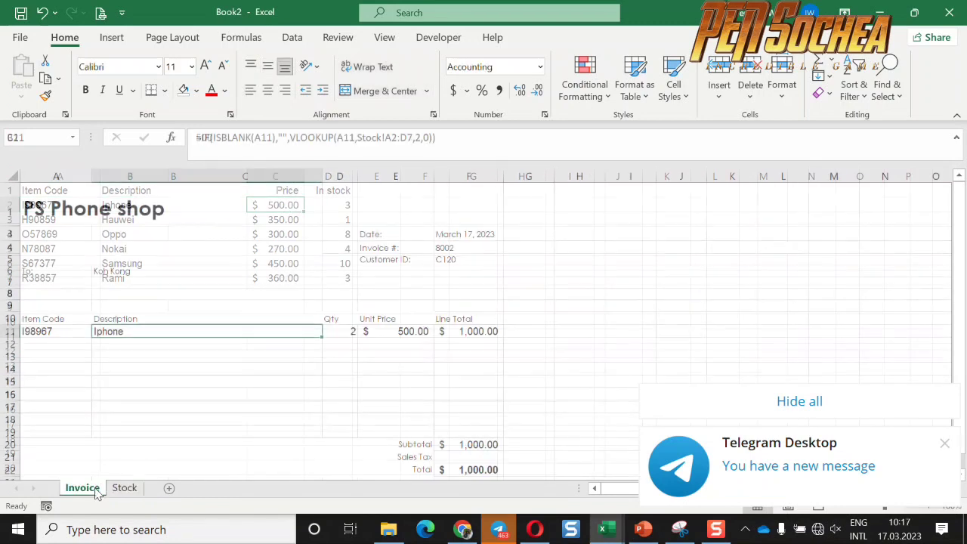
{"action": "left_click", "coordinate": [410, 330]}
- Copy the item codes in A3:A7 of the Stock sheet and paste them as values on the Invoice sheet from A12
{"action": "left_click", "coordinate": [127, 488]}
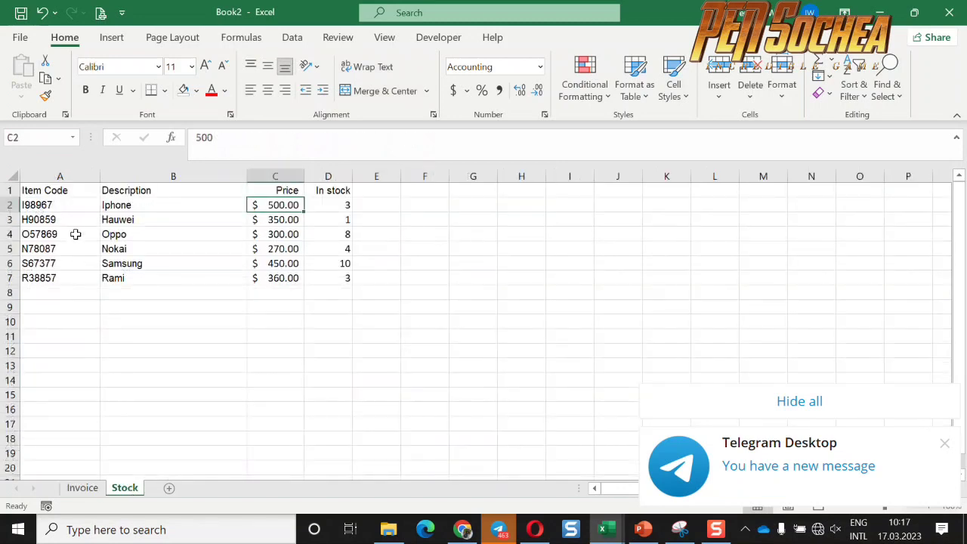
{"action": "left_click_drag", "start_coordinate": [75, 220], "coordinate": [75, 275]}
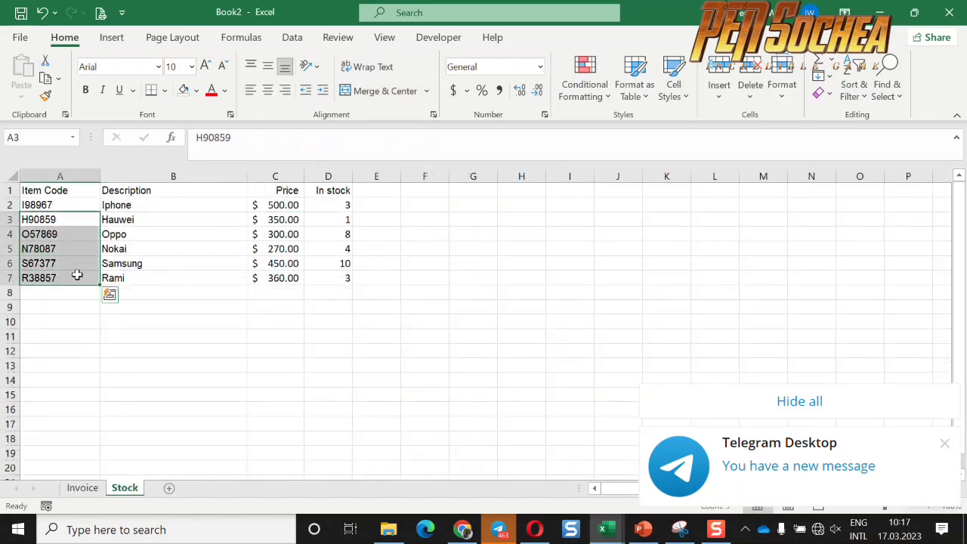
{"action": "key", "text": "ctrl+c"}
{"action": "left_click", "coordinate": [82, 487]}
{"action": "right_click", "coordinate": [72, 346]}
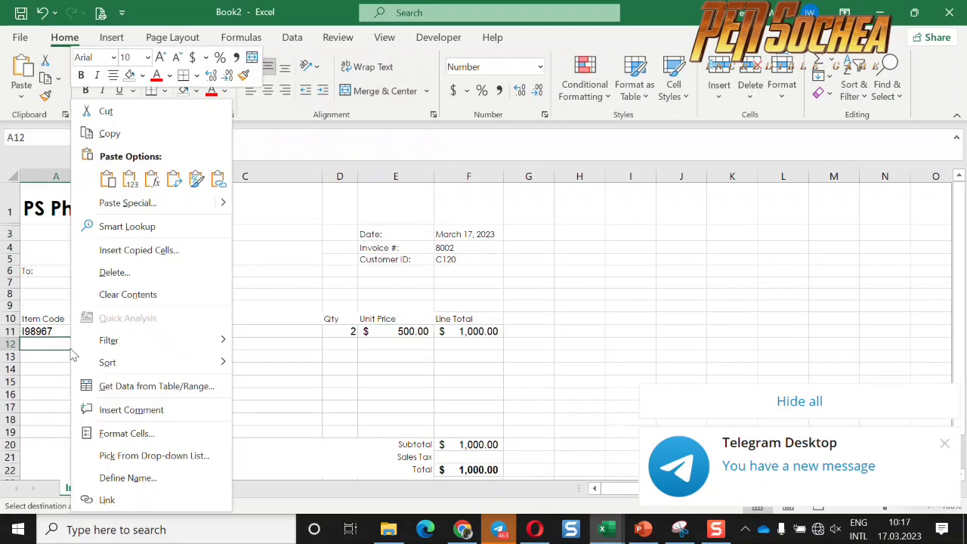
{"action": "left_click", "coordinate": [134, 185]}
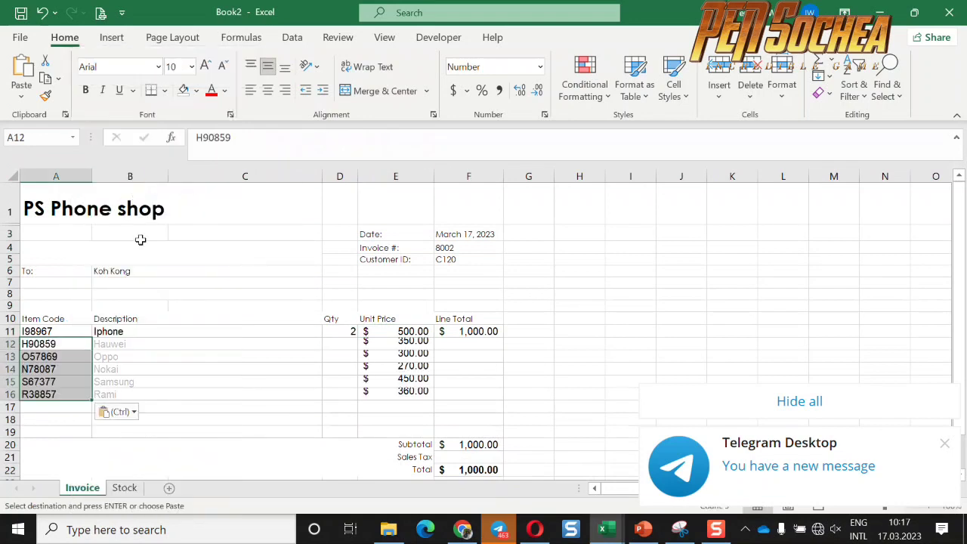
- Enter the quantities 3, 2, 4, 1 and 5 in D12:D16 for the Hauwei, Oppo, Nokai, Samsung and Rami lines
{"action": "left_click", "coordinate": [345, 345]}
{"action": "type", "text": "3"}
{"action": "key", "text": "Return"}
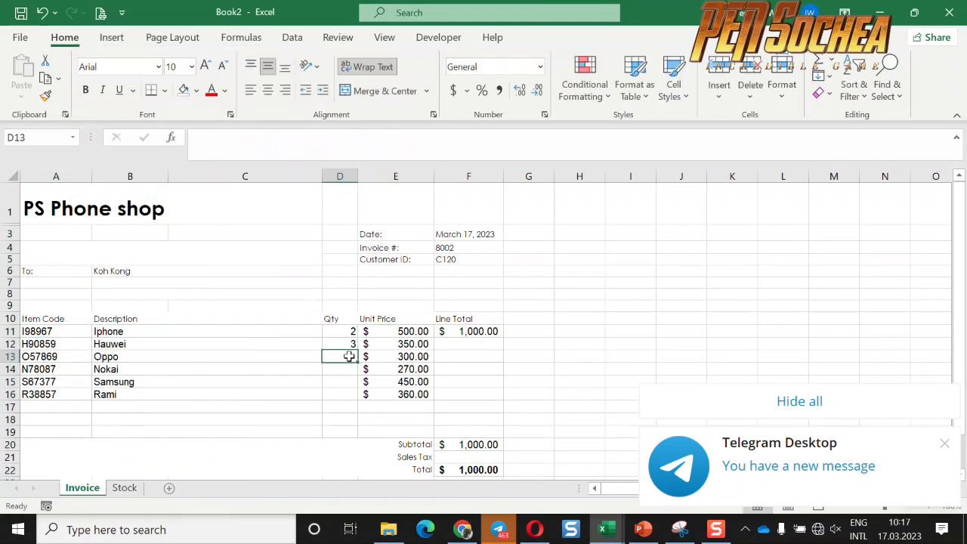
{"action": "key", "text": "Return"}
{"action": "type", "text": "4"}
{"action": "key", "text": "Return"}
{"action": "type", "text": "1"}
{"action": "key", "text": "Return"}
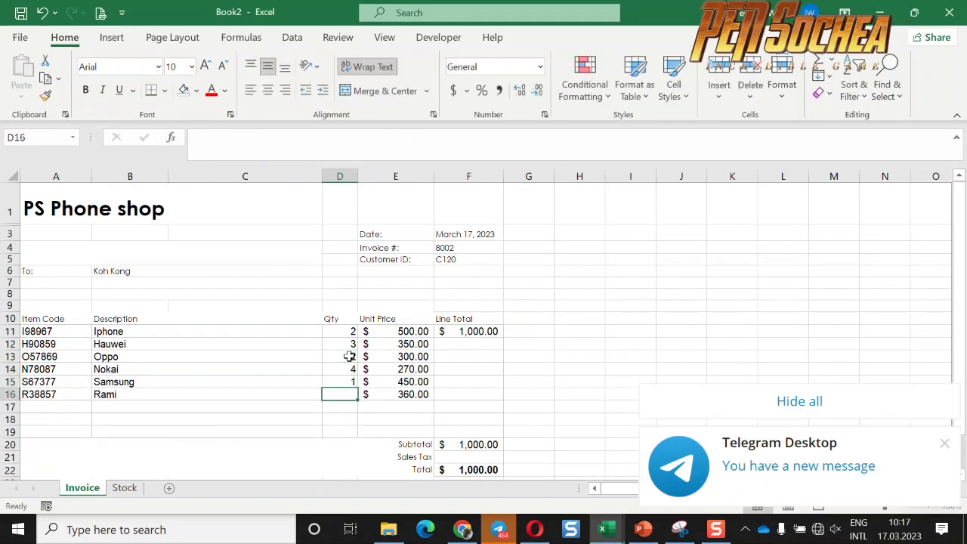
{"action": "type", "text": "5"}
{"action": "key", "text": "Tab"}
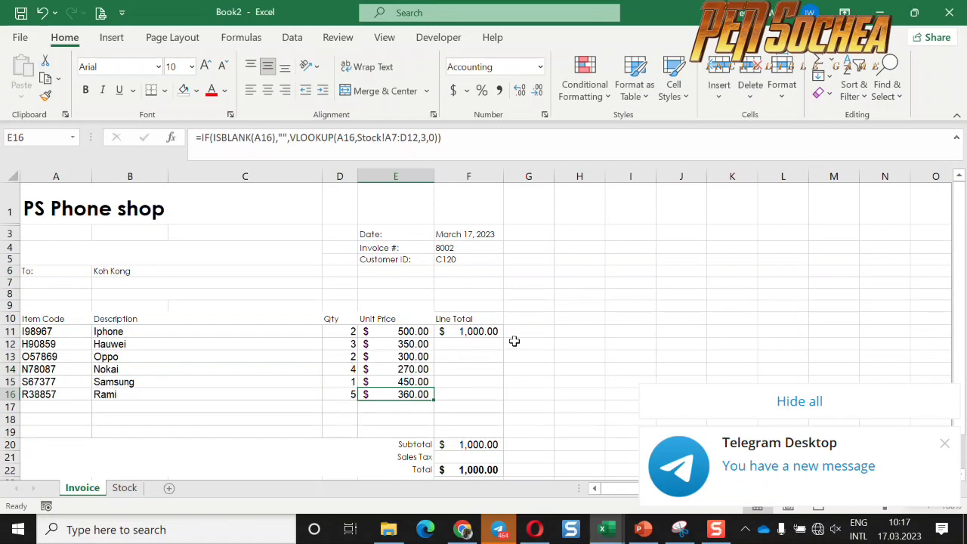
- Fill the line total formula from F11 down through F16 and hide all desktop notifications
{"action": "left_click", "coordinate": [488, 330]}
{"action": "left_click_drag", "start_coordinate": [502, 338], "coordinate": [502, 399]}
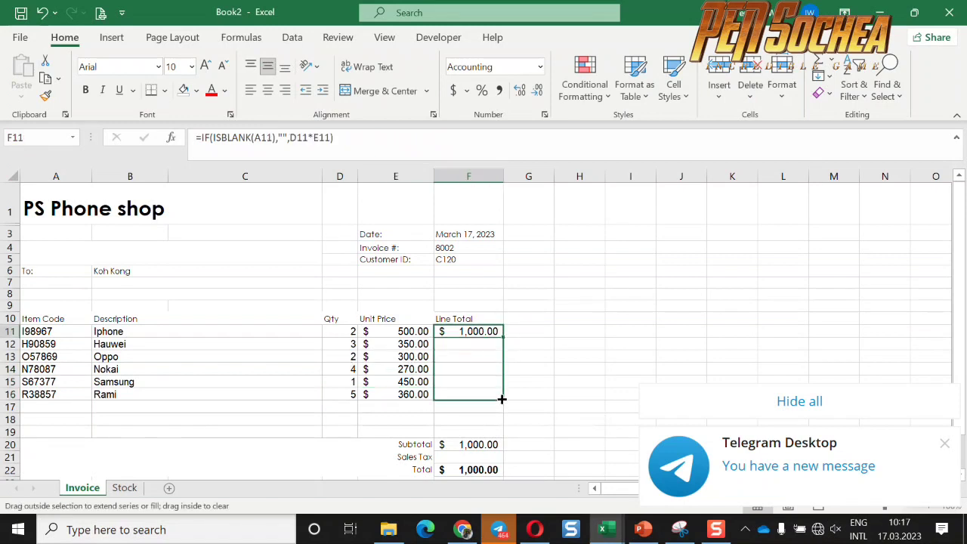
{"action": "left_click", "coordinate": [713, 403]}
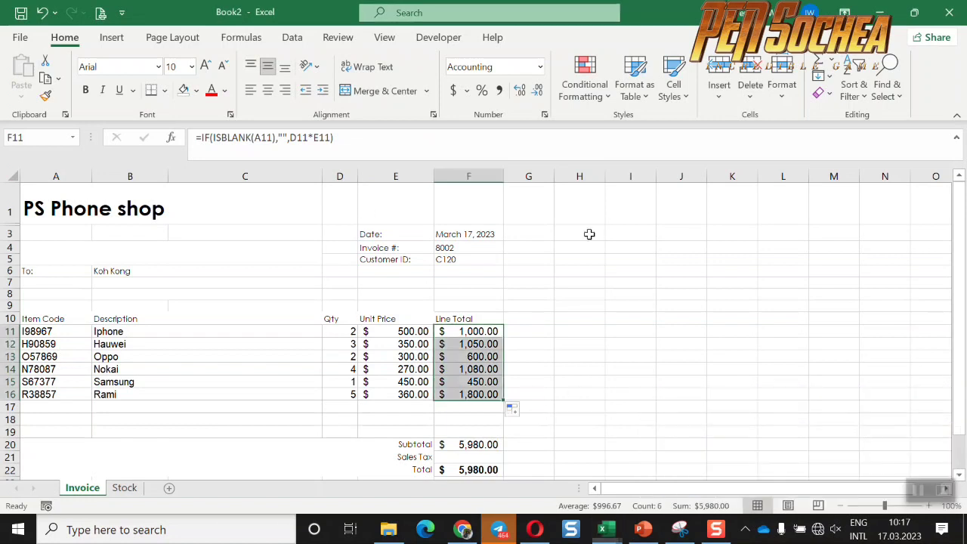
{"action": "left_click", "coordinate": [491, 295]}
{"action": "left_click", "coordinate": [64, 202]}
{"action": "scroll", "coordinate": [327, 297], "scroll_direction": "down", "scroll_amount": 1}
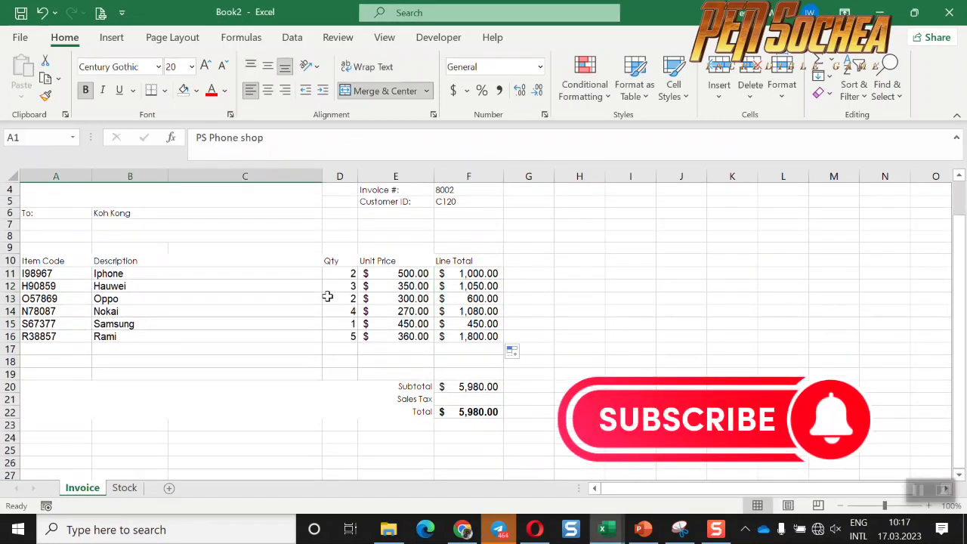
{"action": "scroll", "coordinate": [327, 297], "scroll_direction": "up", "scroll_amount": 1}
{"action": "scroll", "coordinate": [330, 302], "scroll_direction": "down", "scroll_amount": 1}
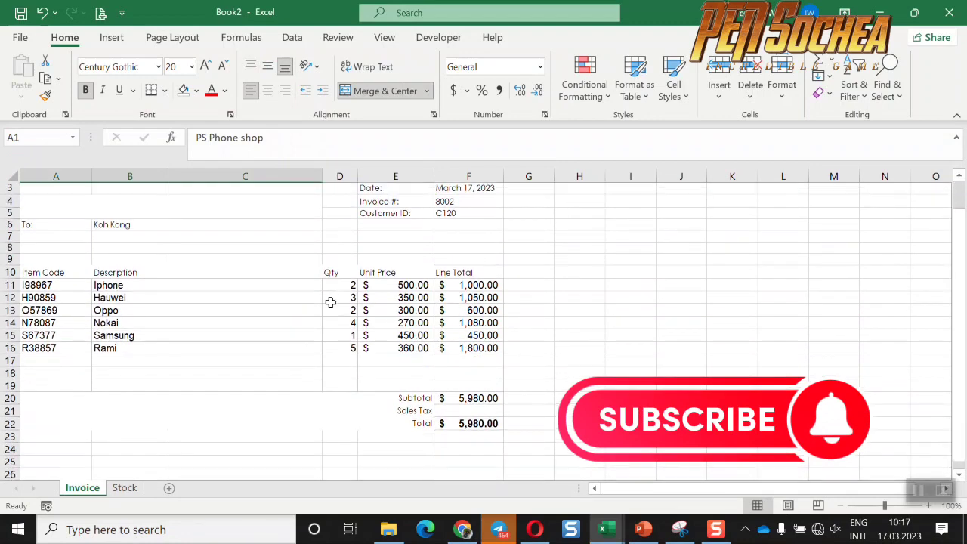
{"action": "scroll", "coordinate": [330, 301], "scroll_direction": "up", "scroll_amount": 1}
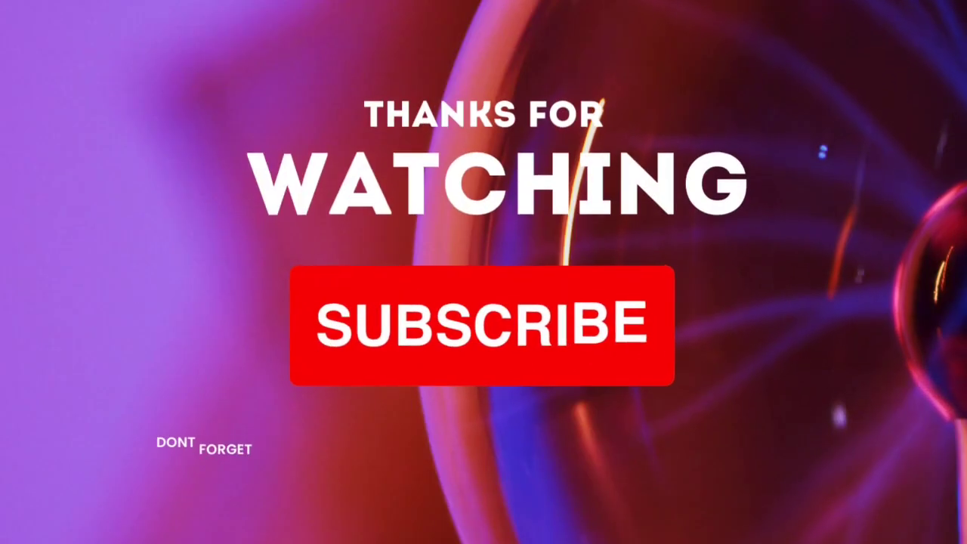